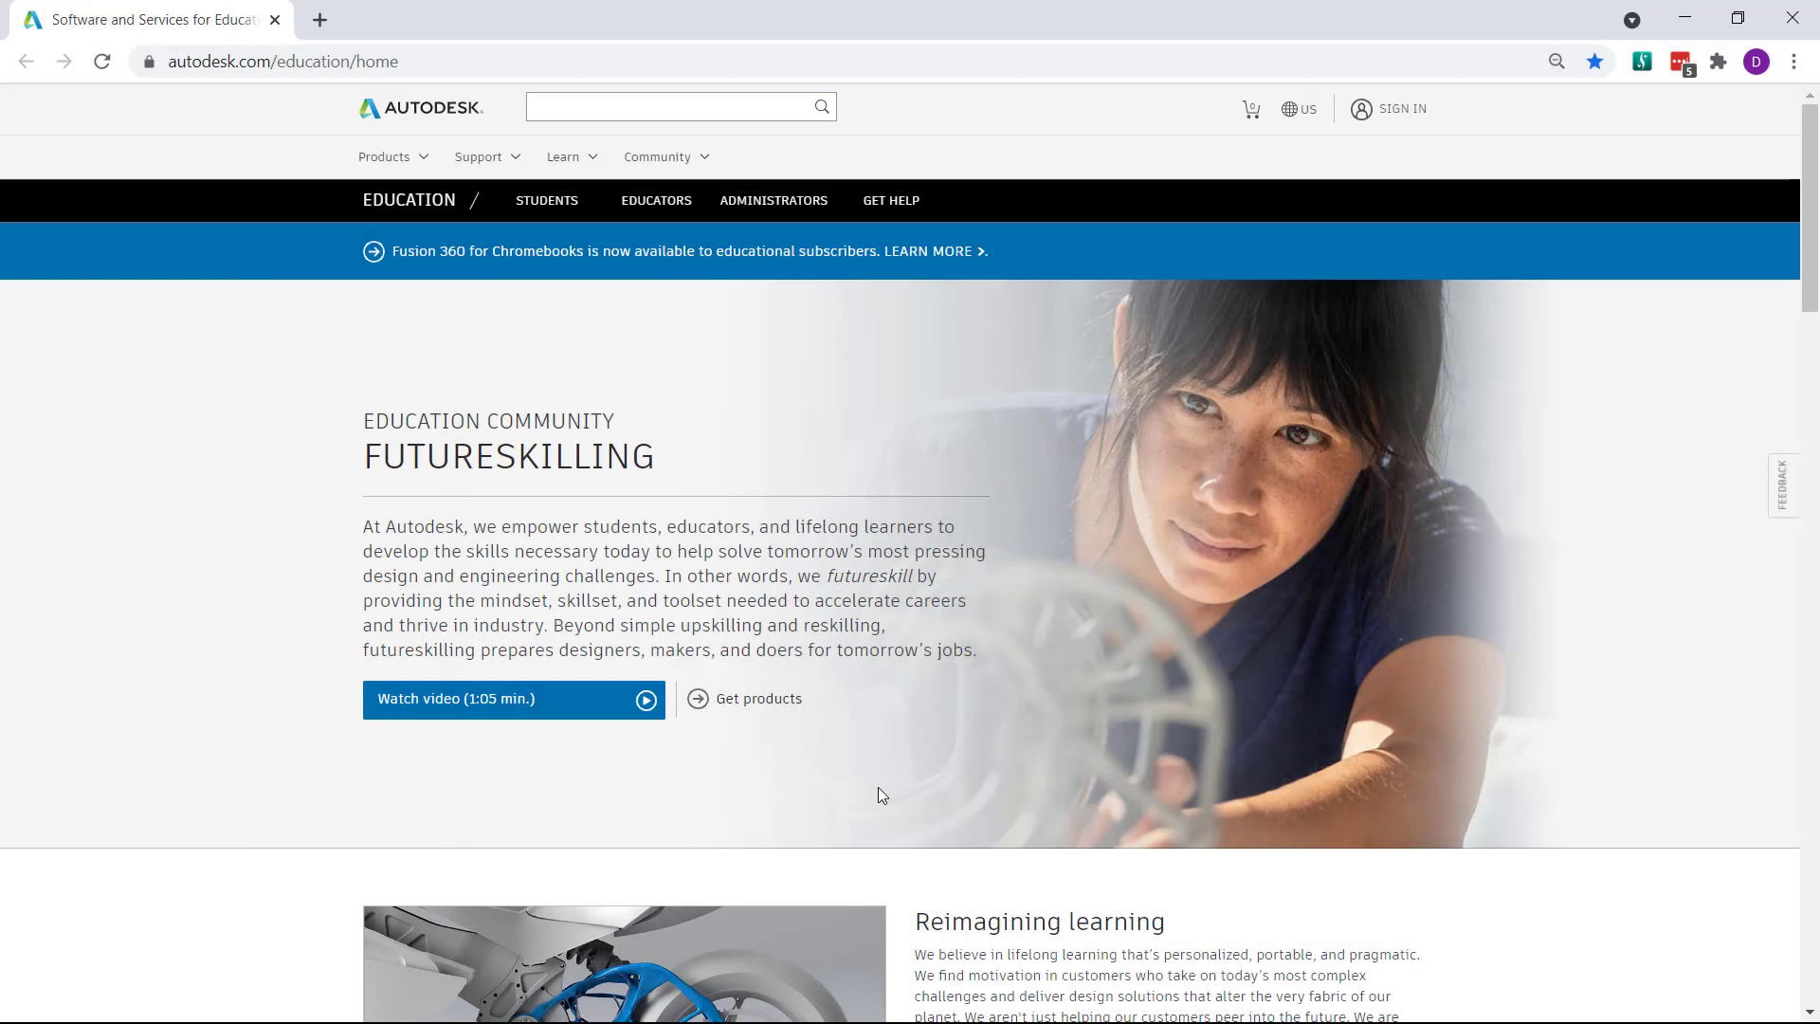
- Open the education Get Products page, which offers free one-year access to Tinkercad and Fusion 360
click(764, 712)
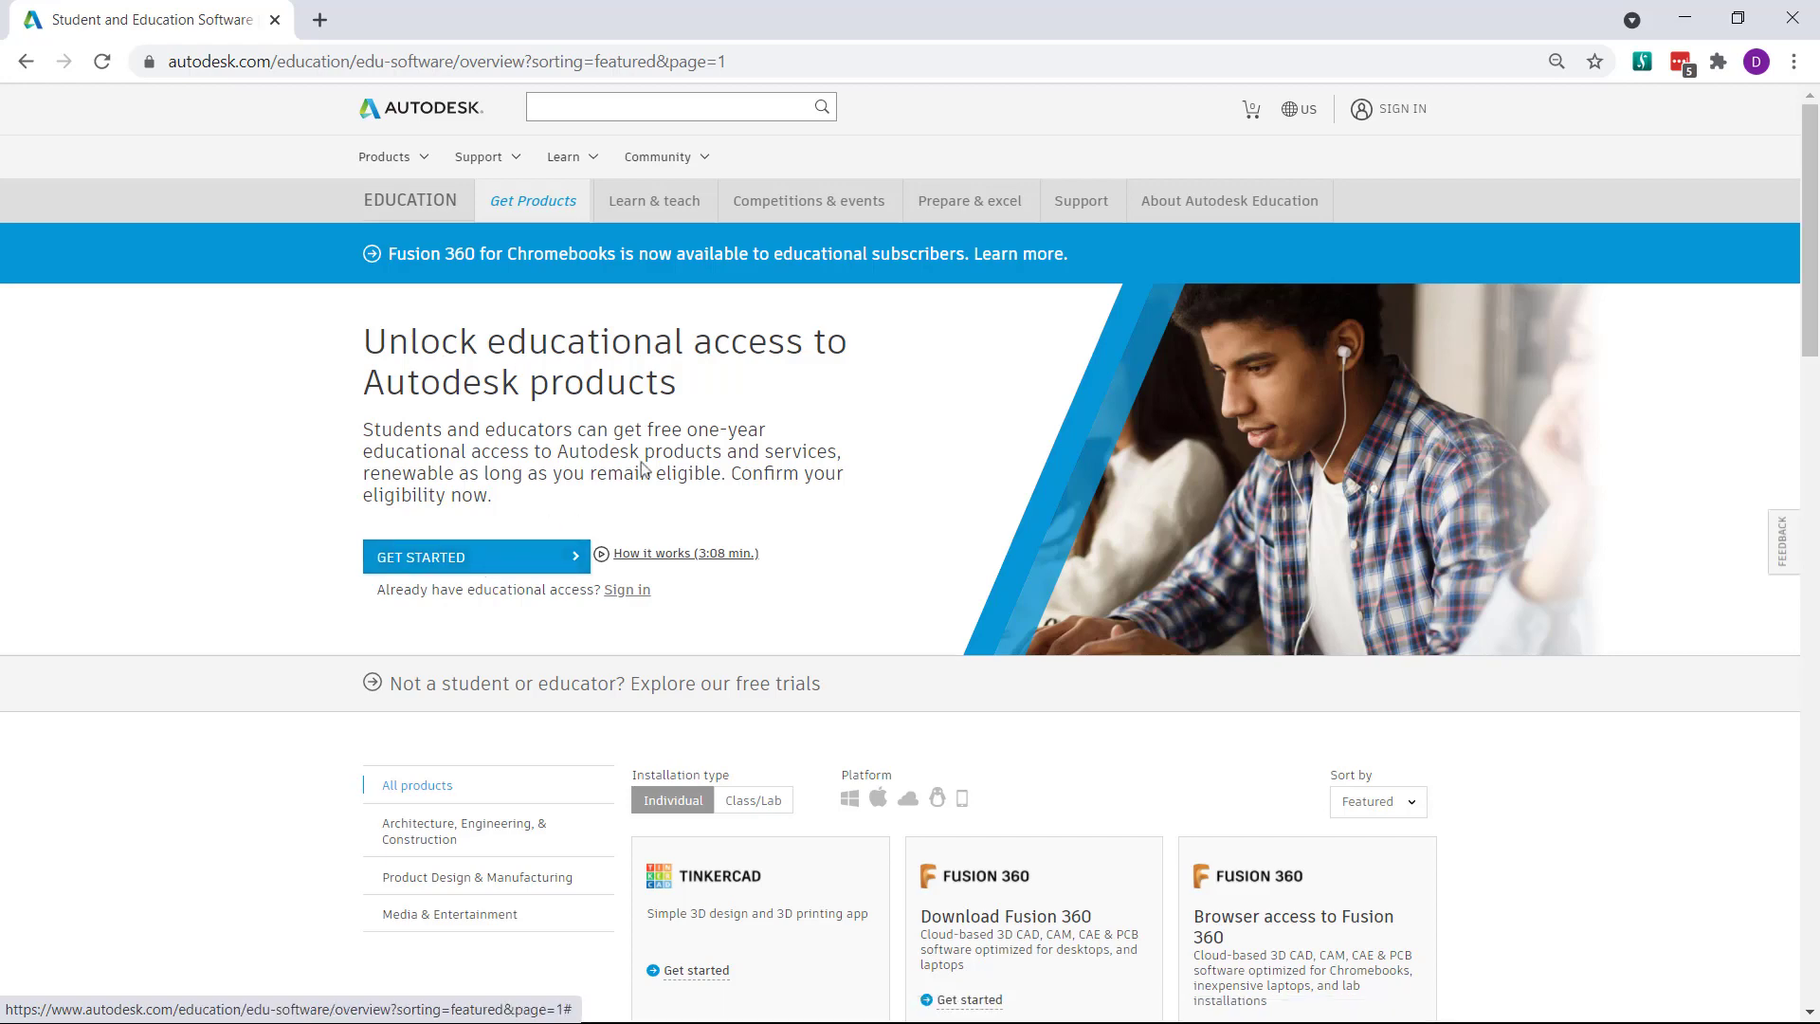
- Go to the education Support page and open the 24/7 AVA virtual assistant's question topics
click(1080, 201)
scroll(1076, 214, down, 3)
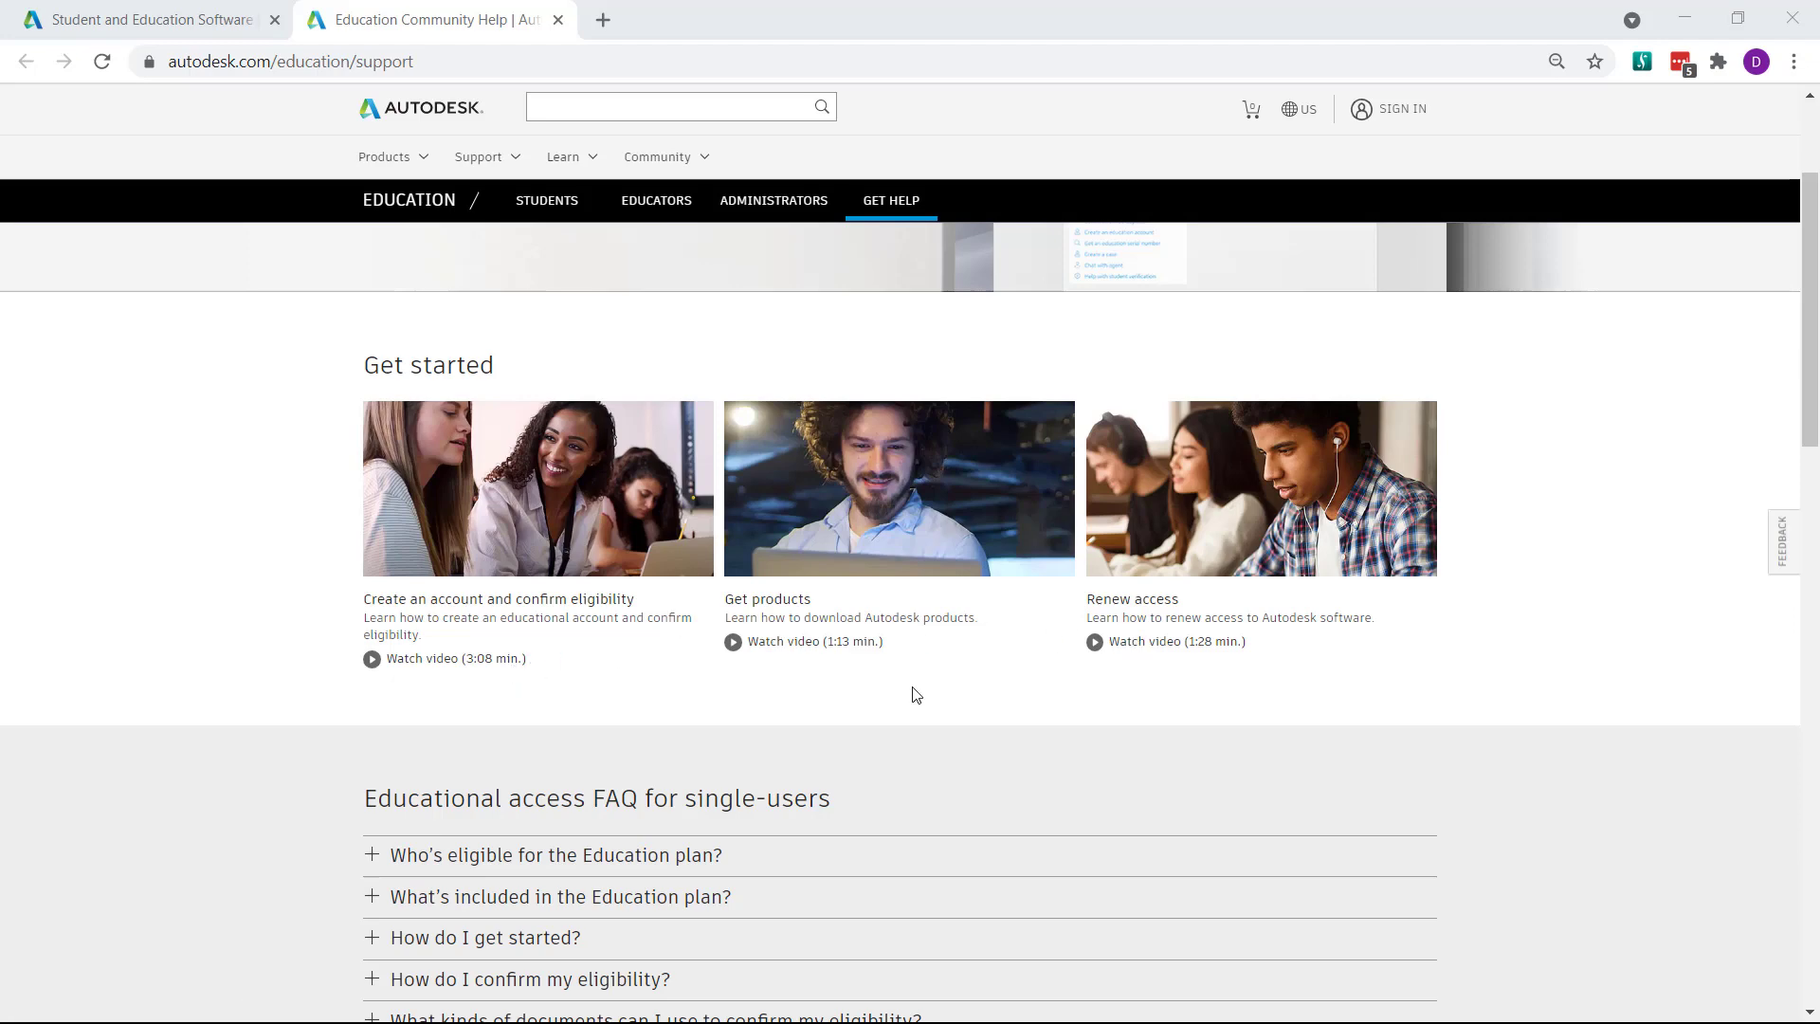
scroll(915, 695, down, 3)
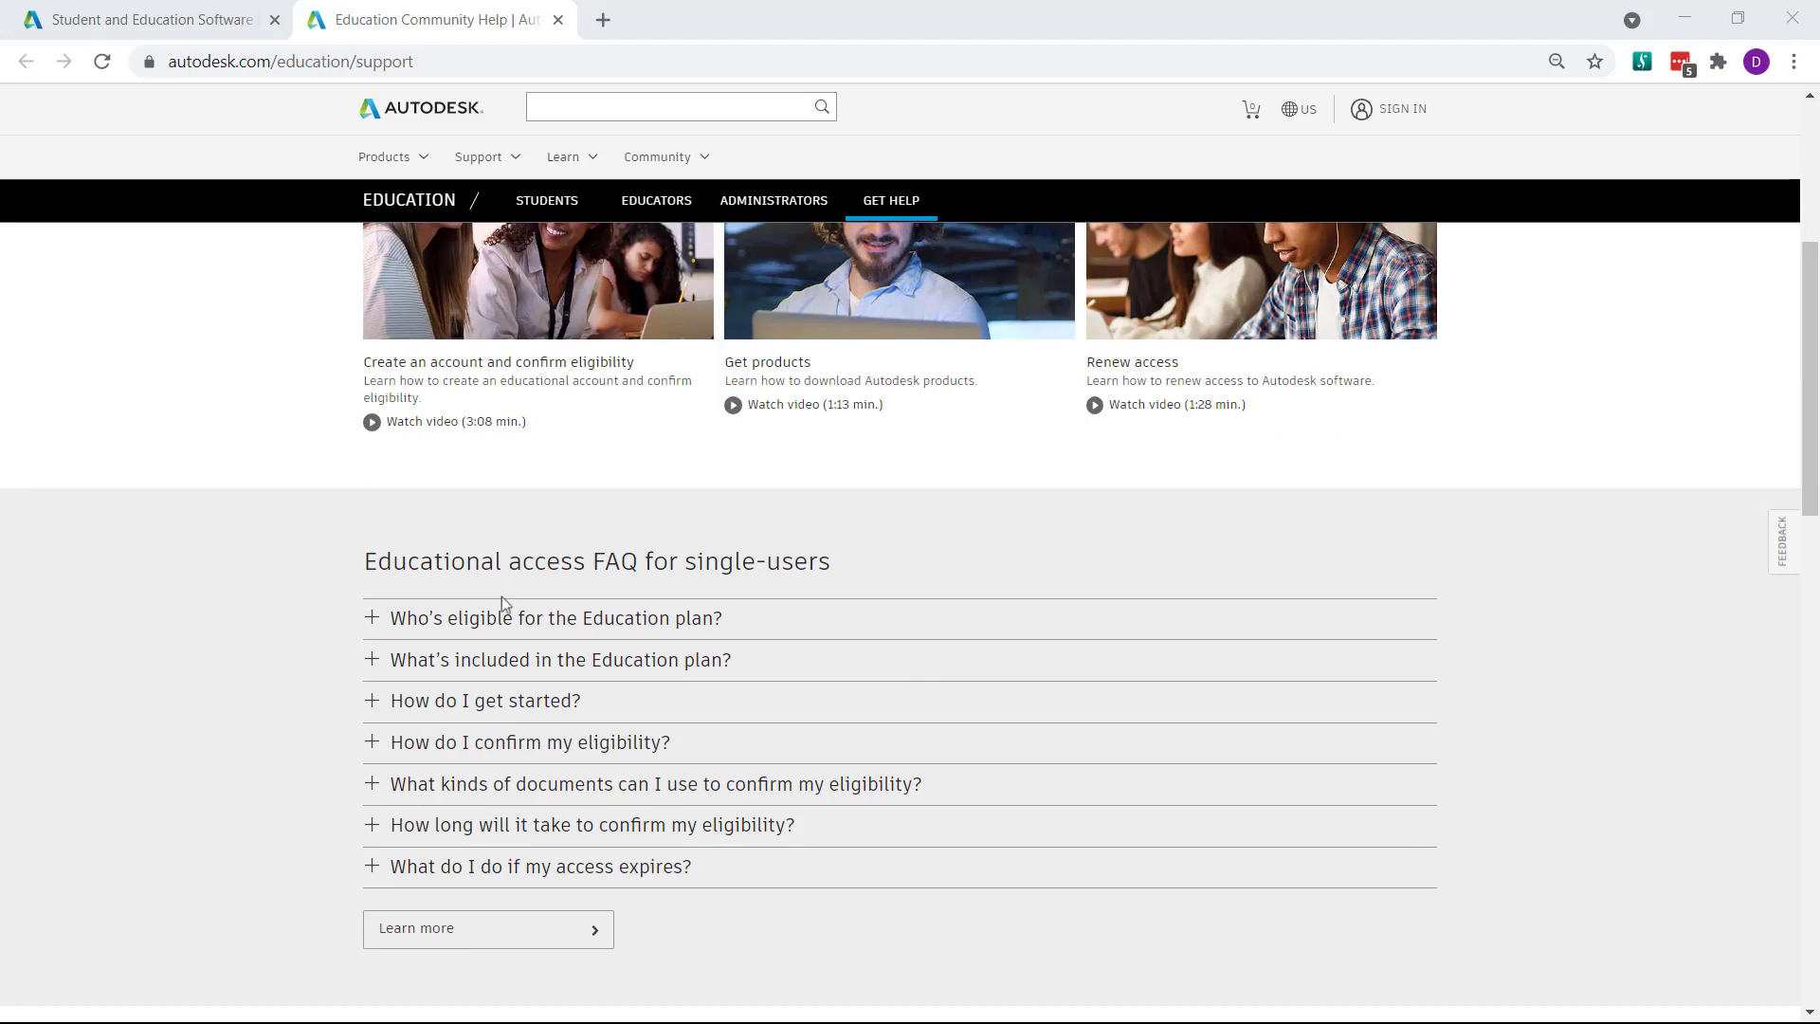
scroll(254, 550, down, 3)
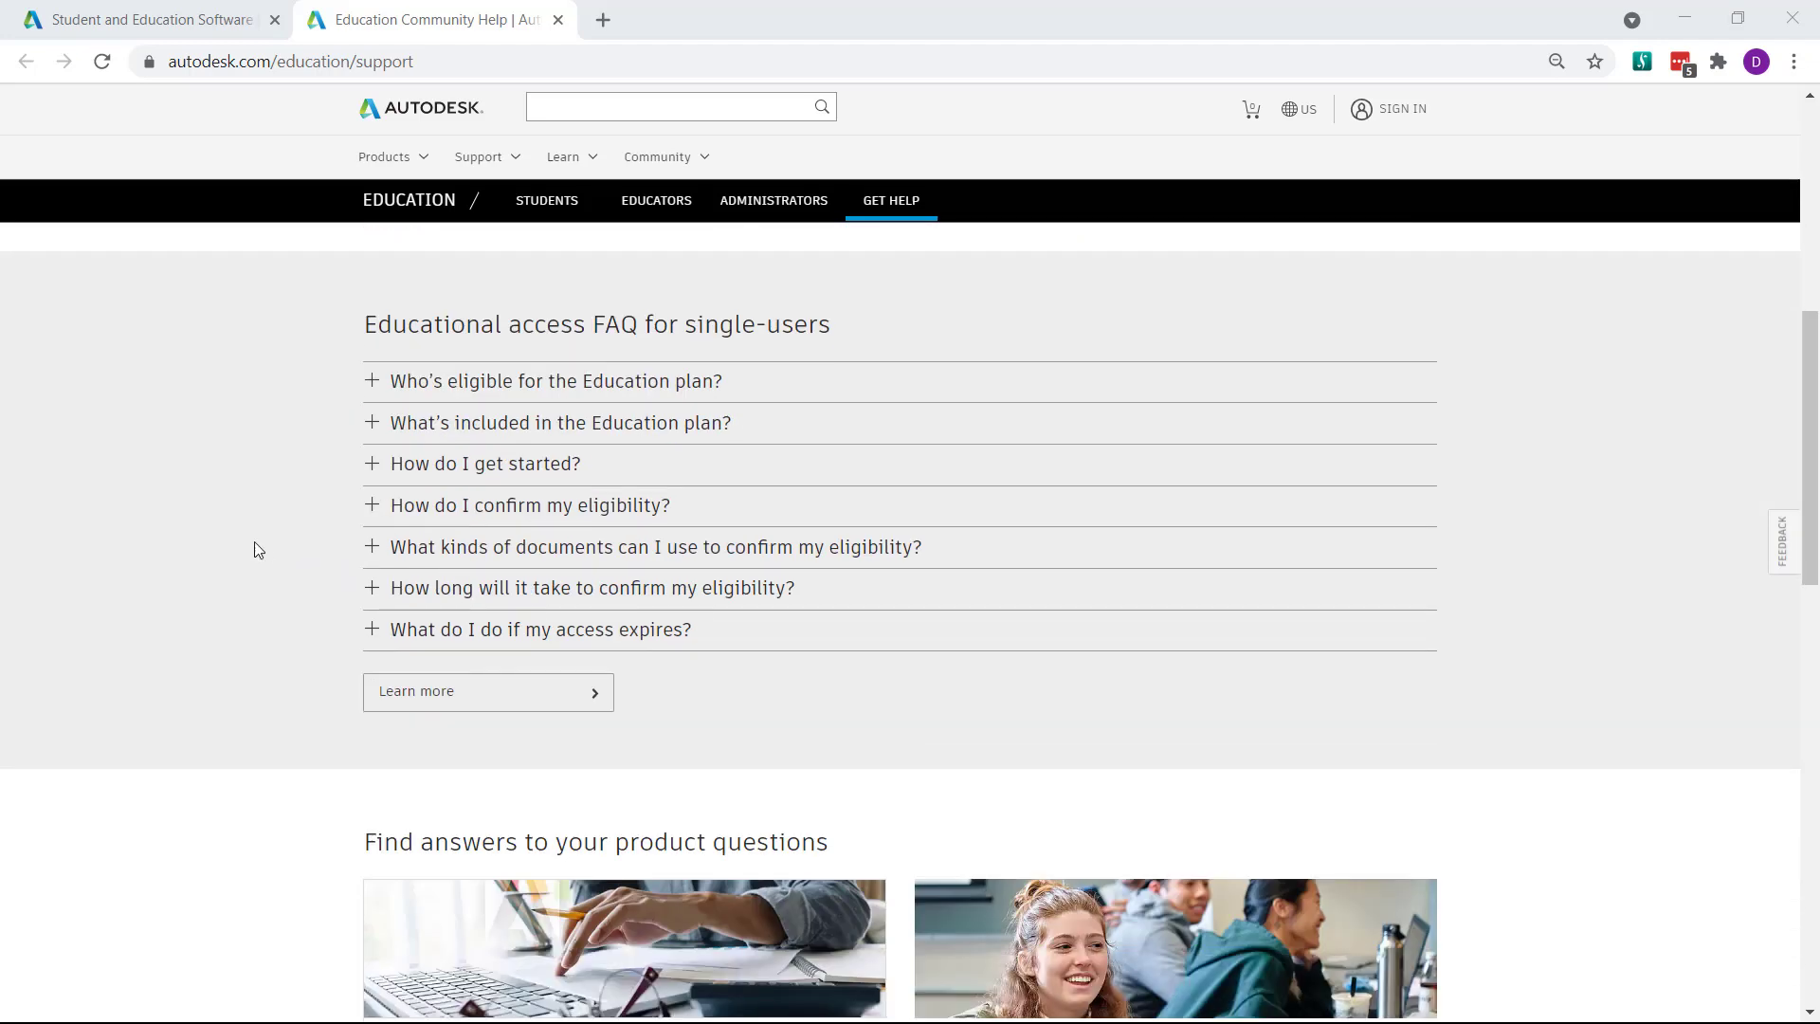
scroll(254, 542, down, 5)
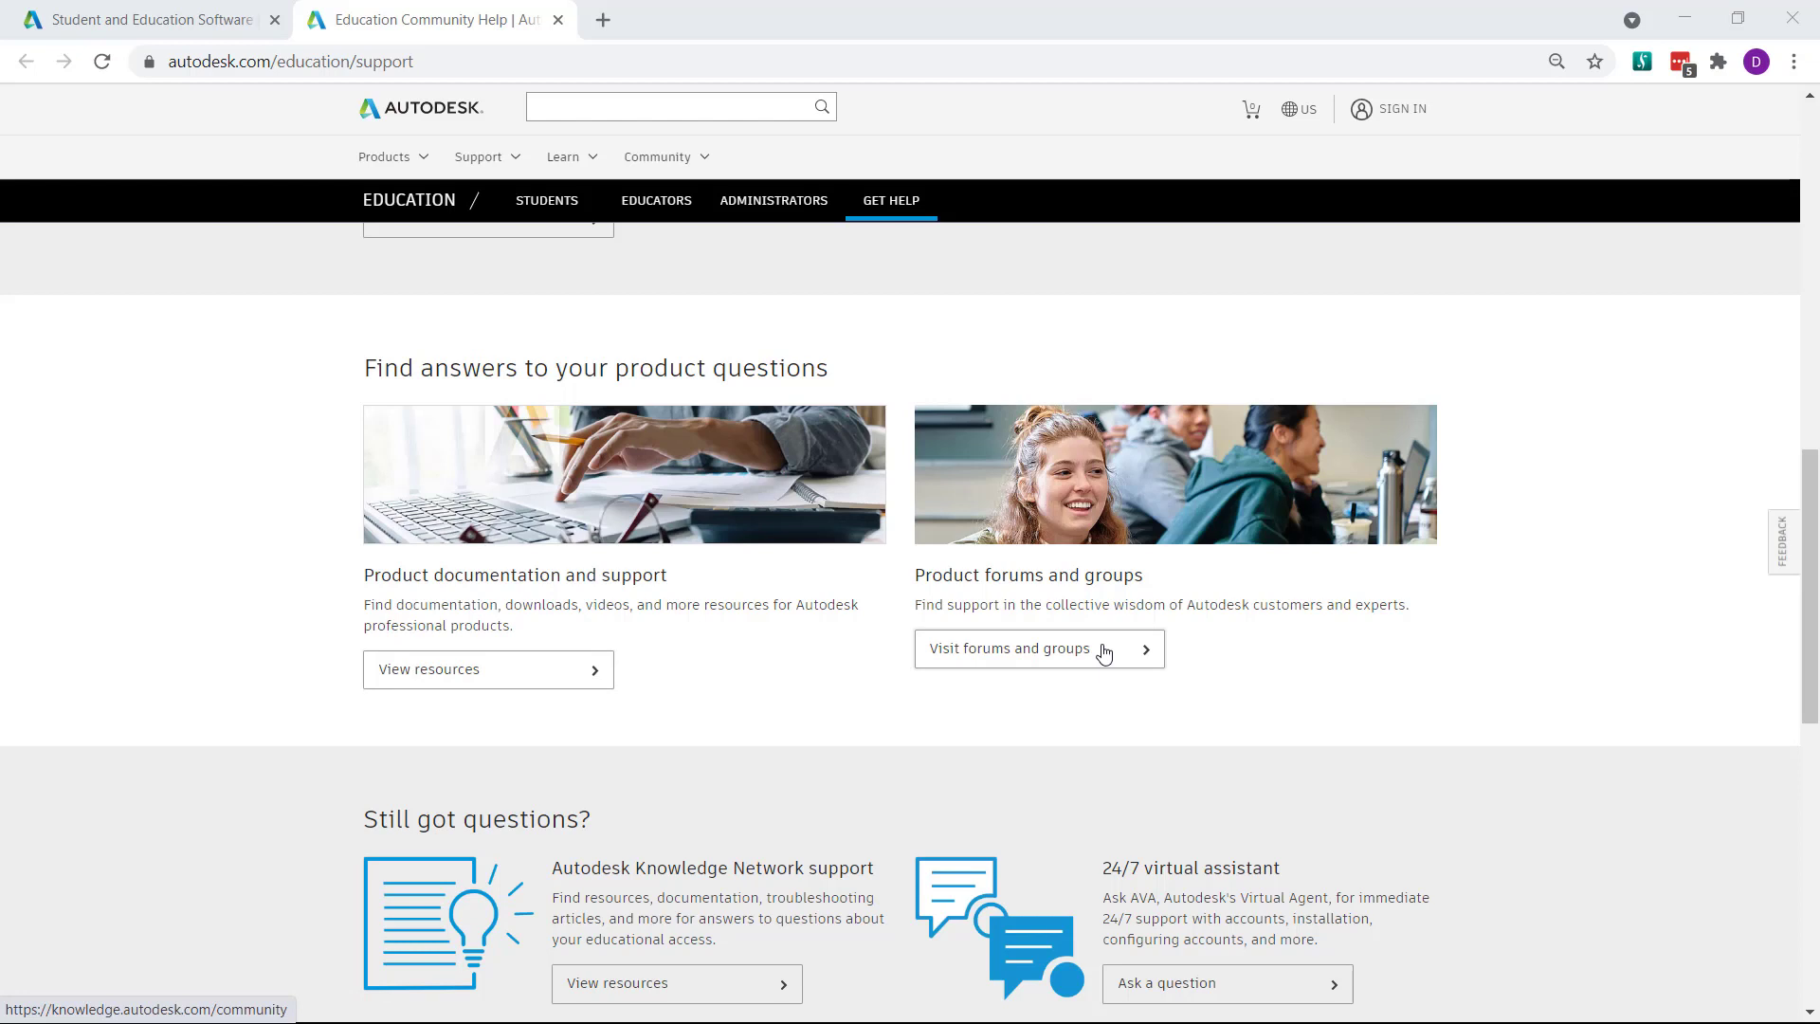
scroll(1104, 652, down, 2)
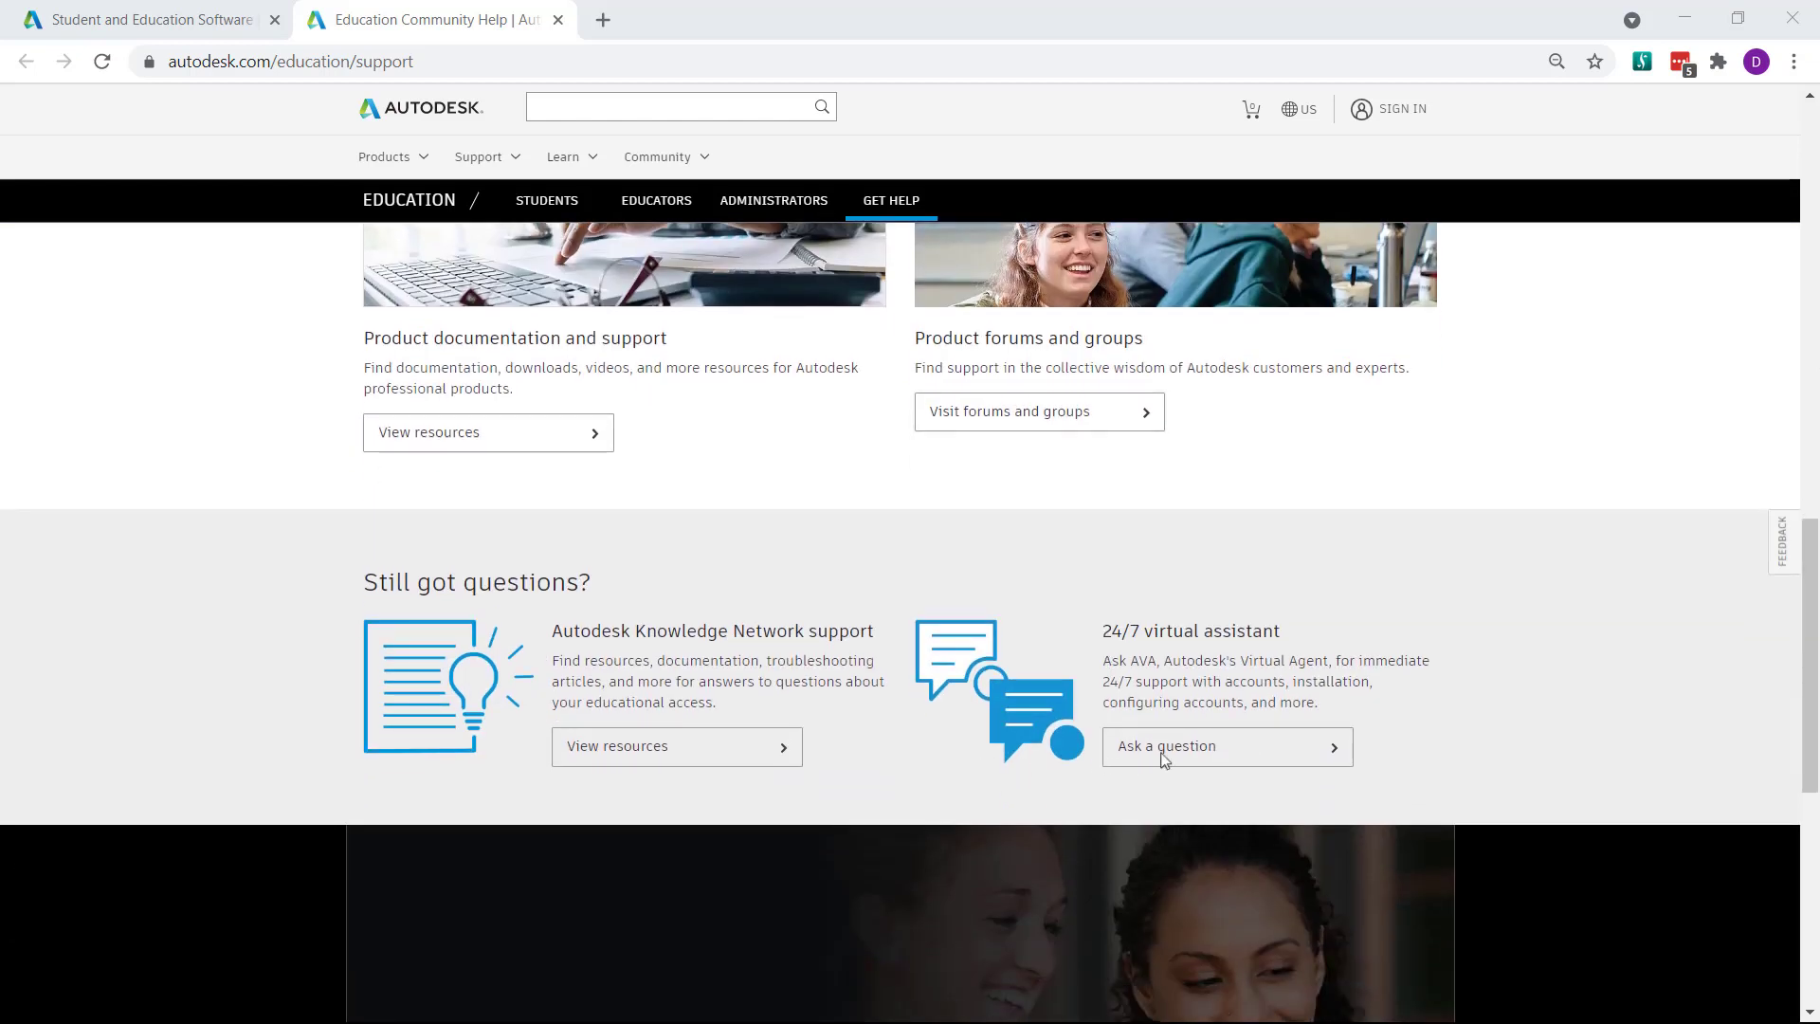
click(1254, 755)
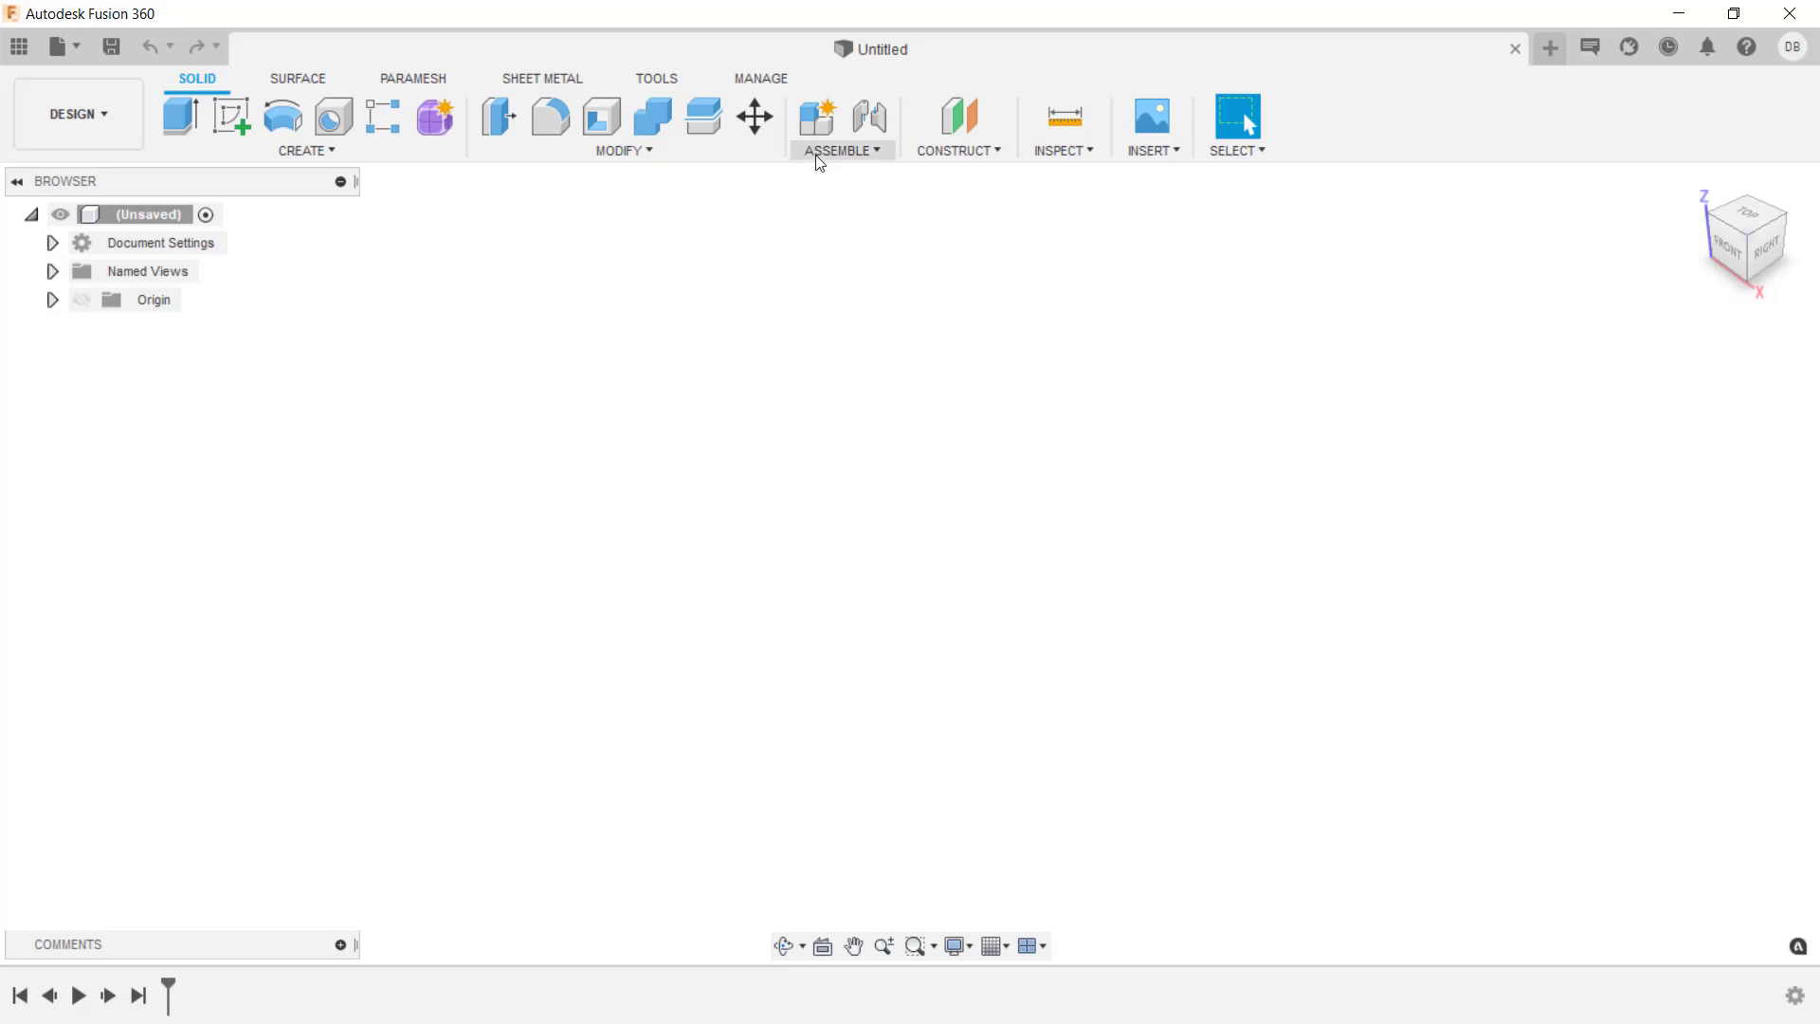
- Create a new component, replacing the default Component1 name with 'Base'
click(820, 124)
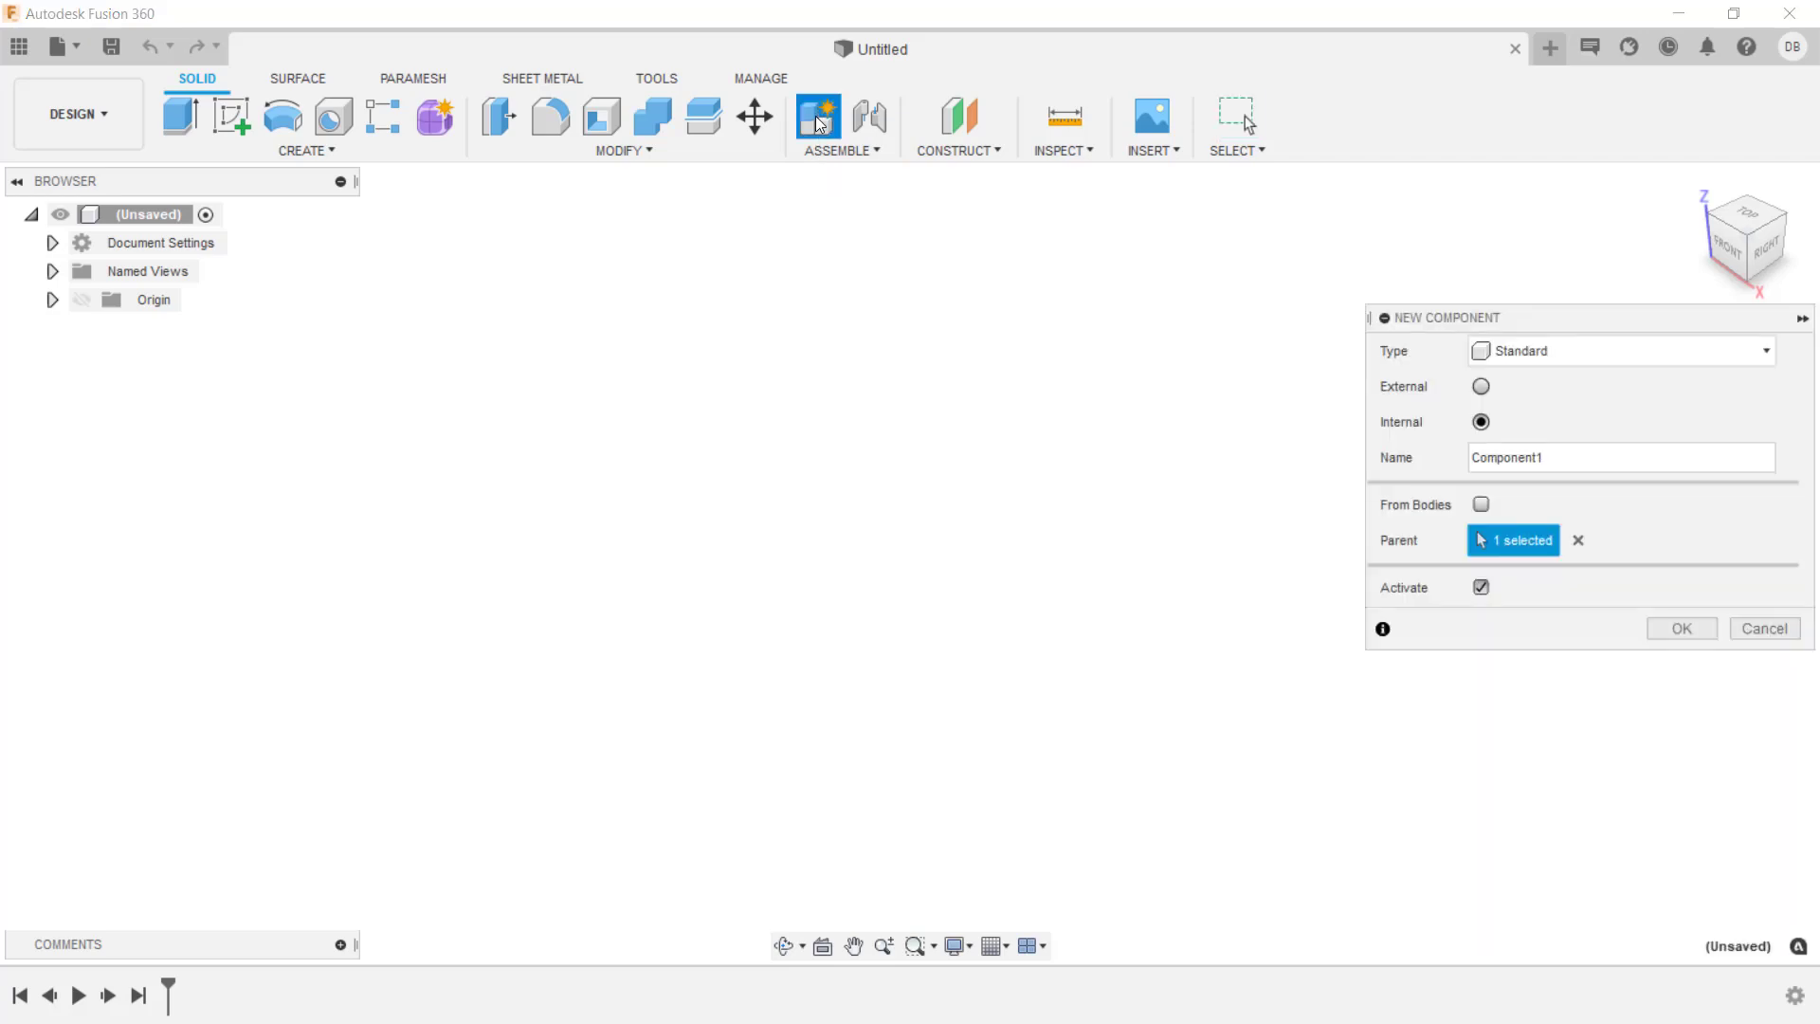
drag(1517, 440, 1260, 430)
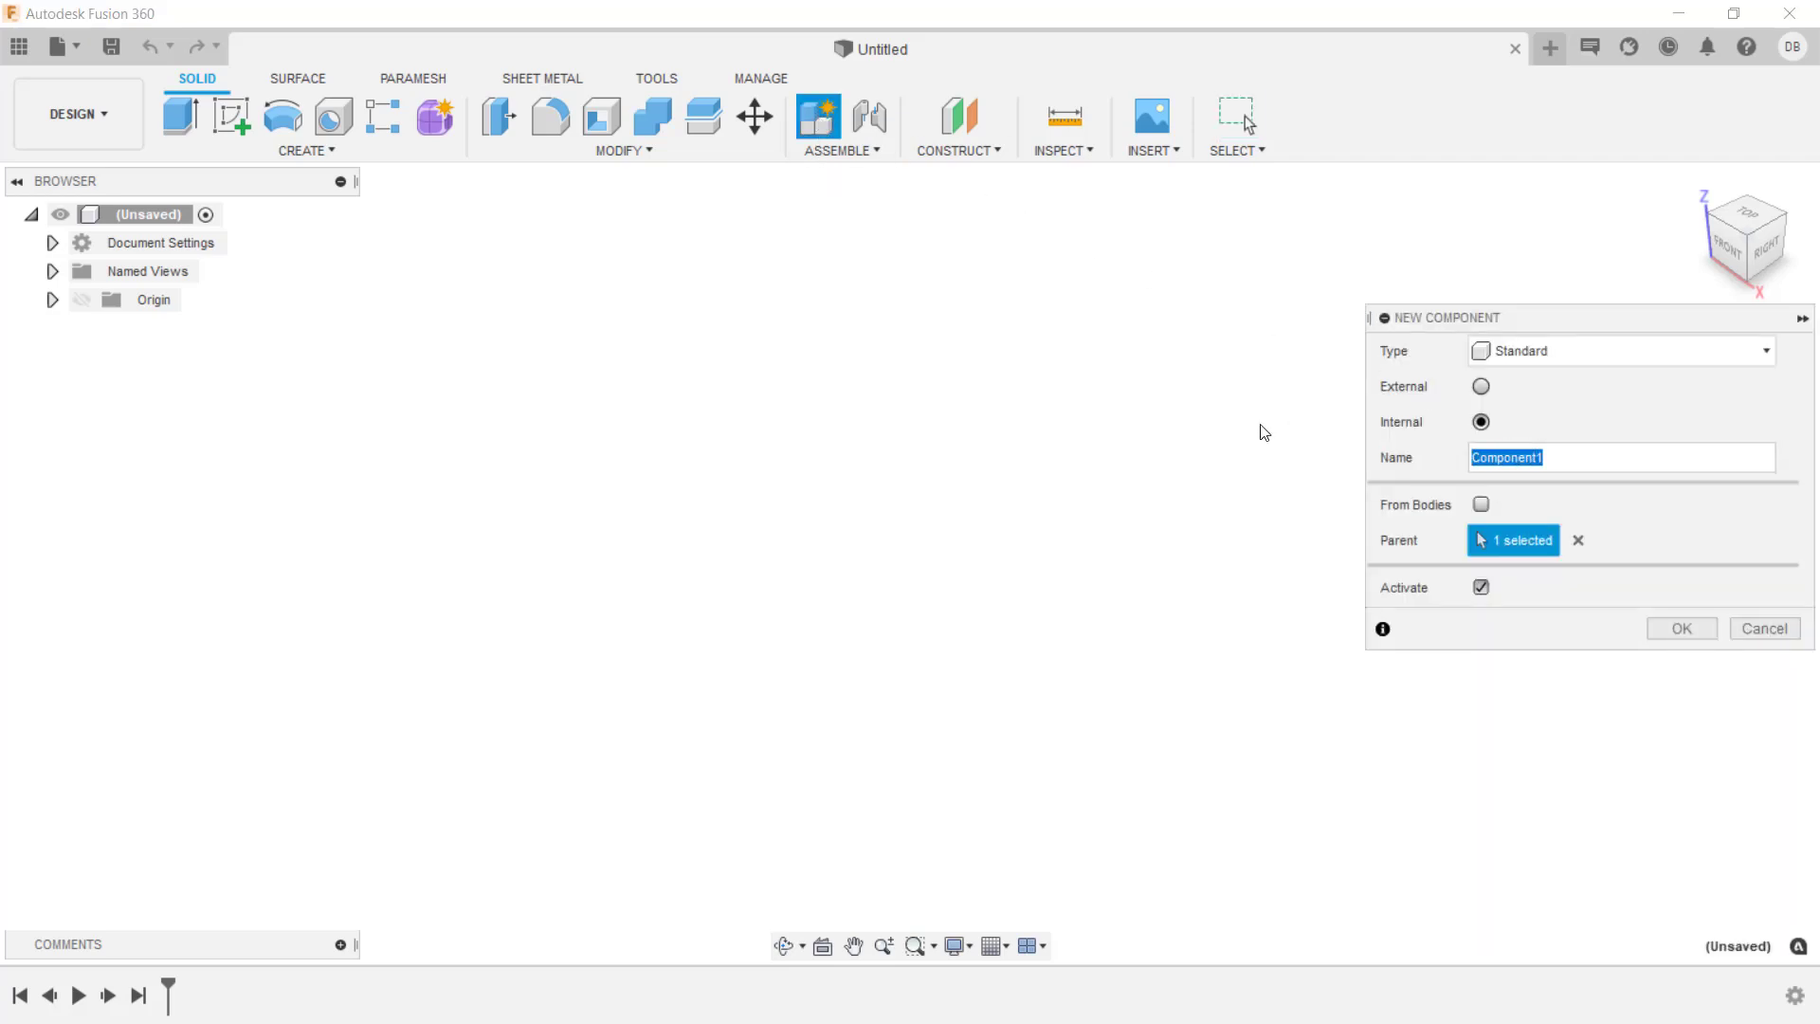
text(Base)
click(1679, 628)
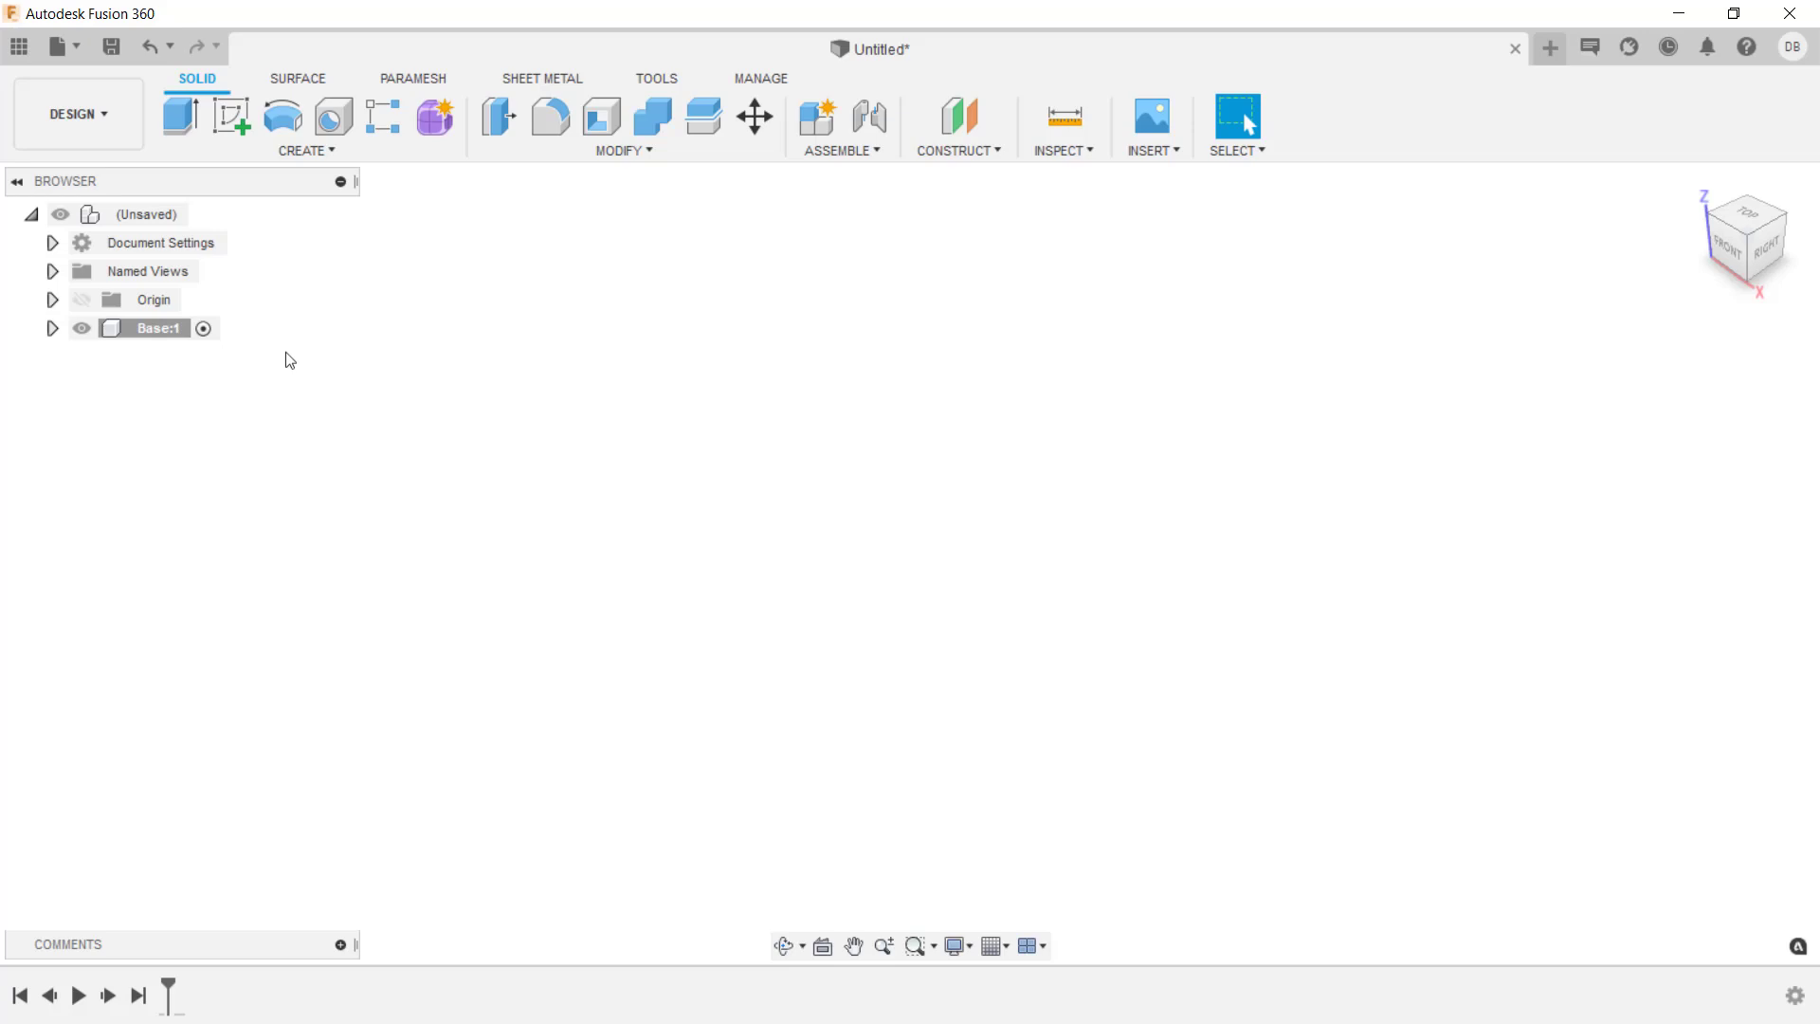
- Create a new blank design and save it as 'Assembly' in the Transitioning to Fusion 360 project
click(204, 329)
click(1550, 49)
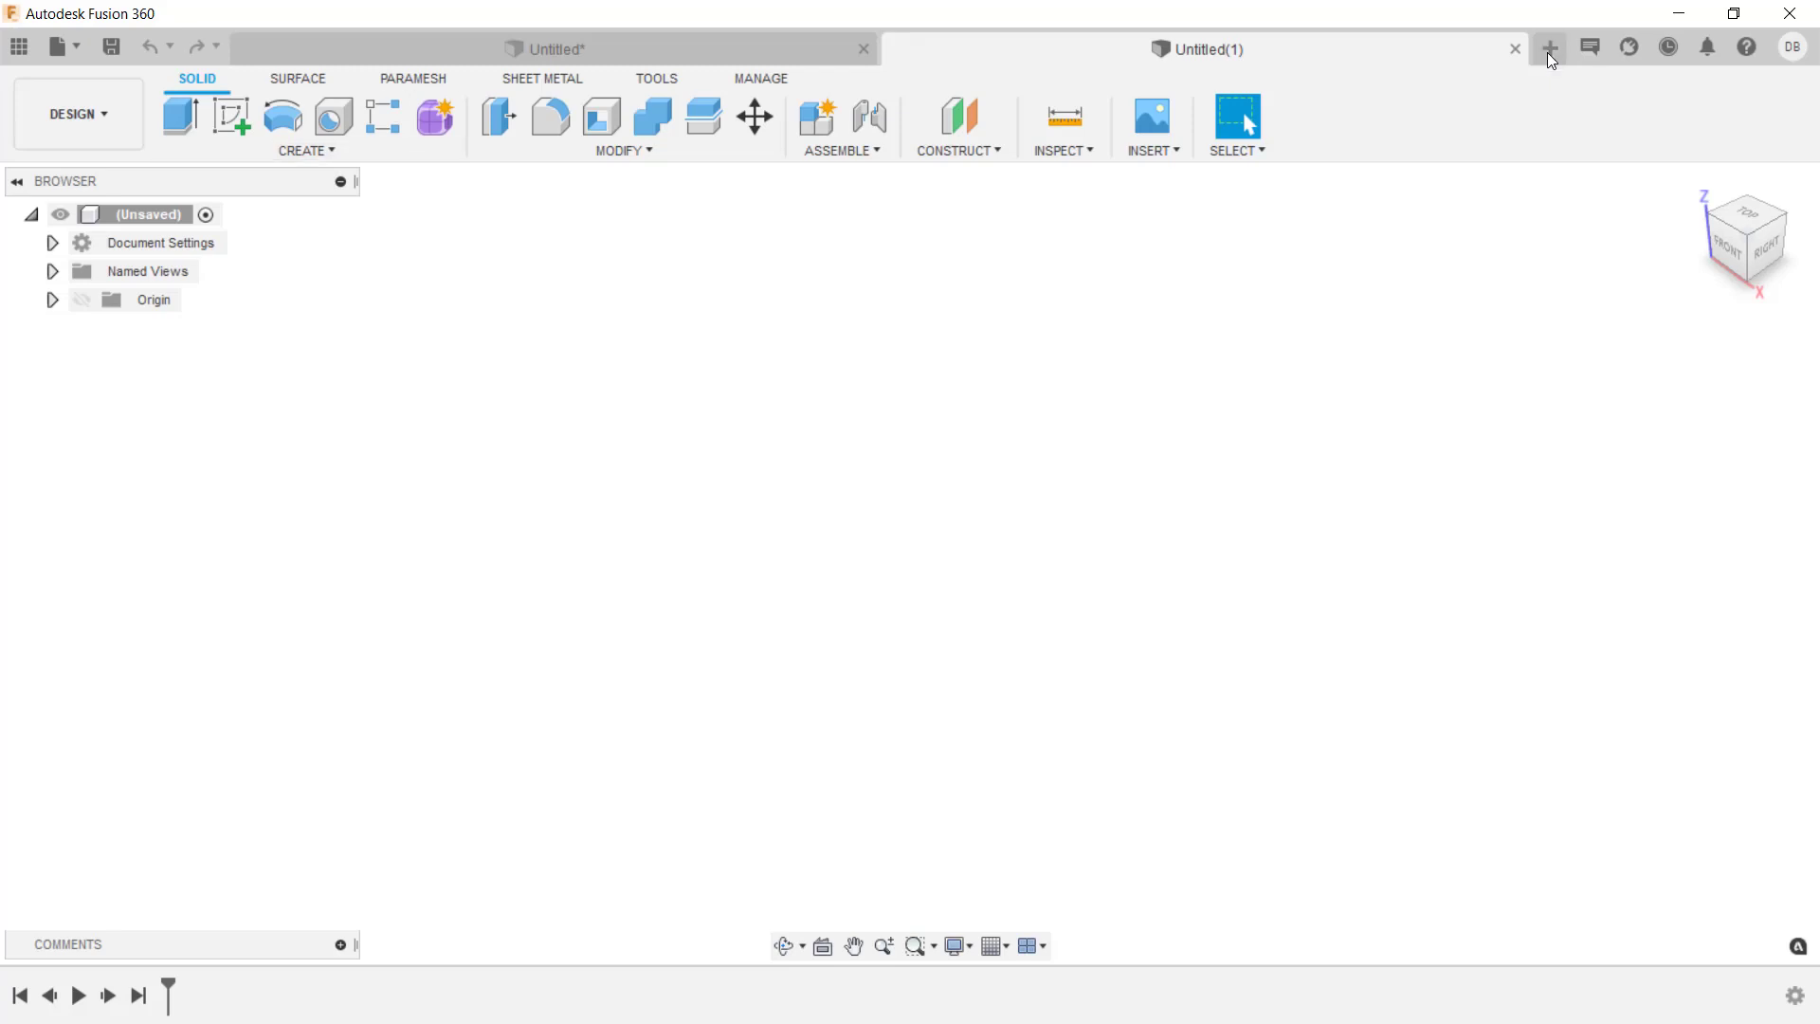
click(110, 46)
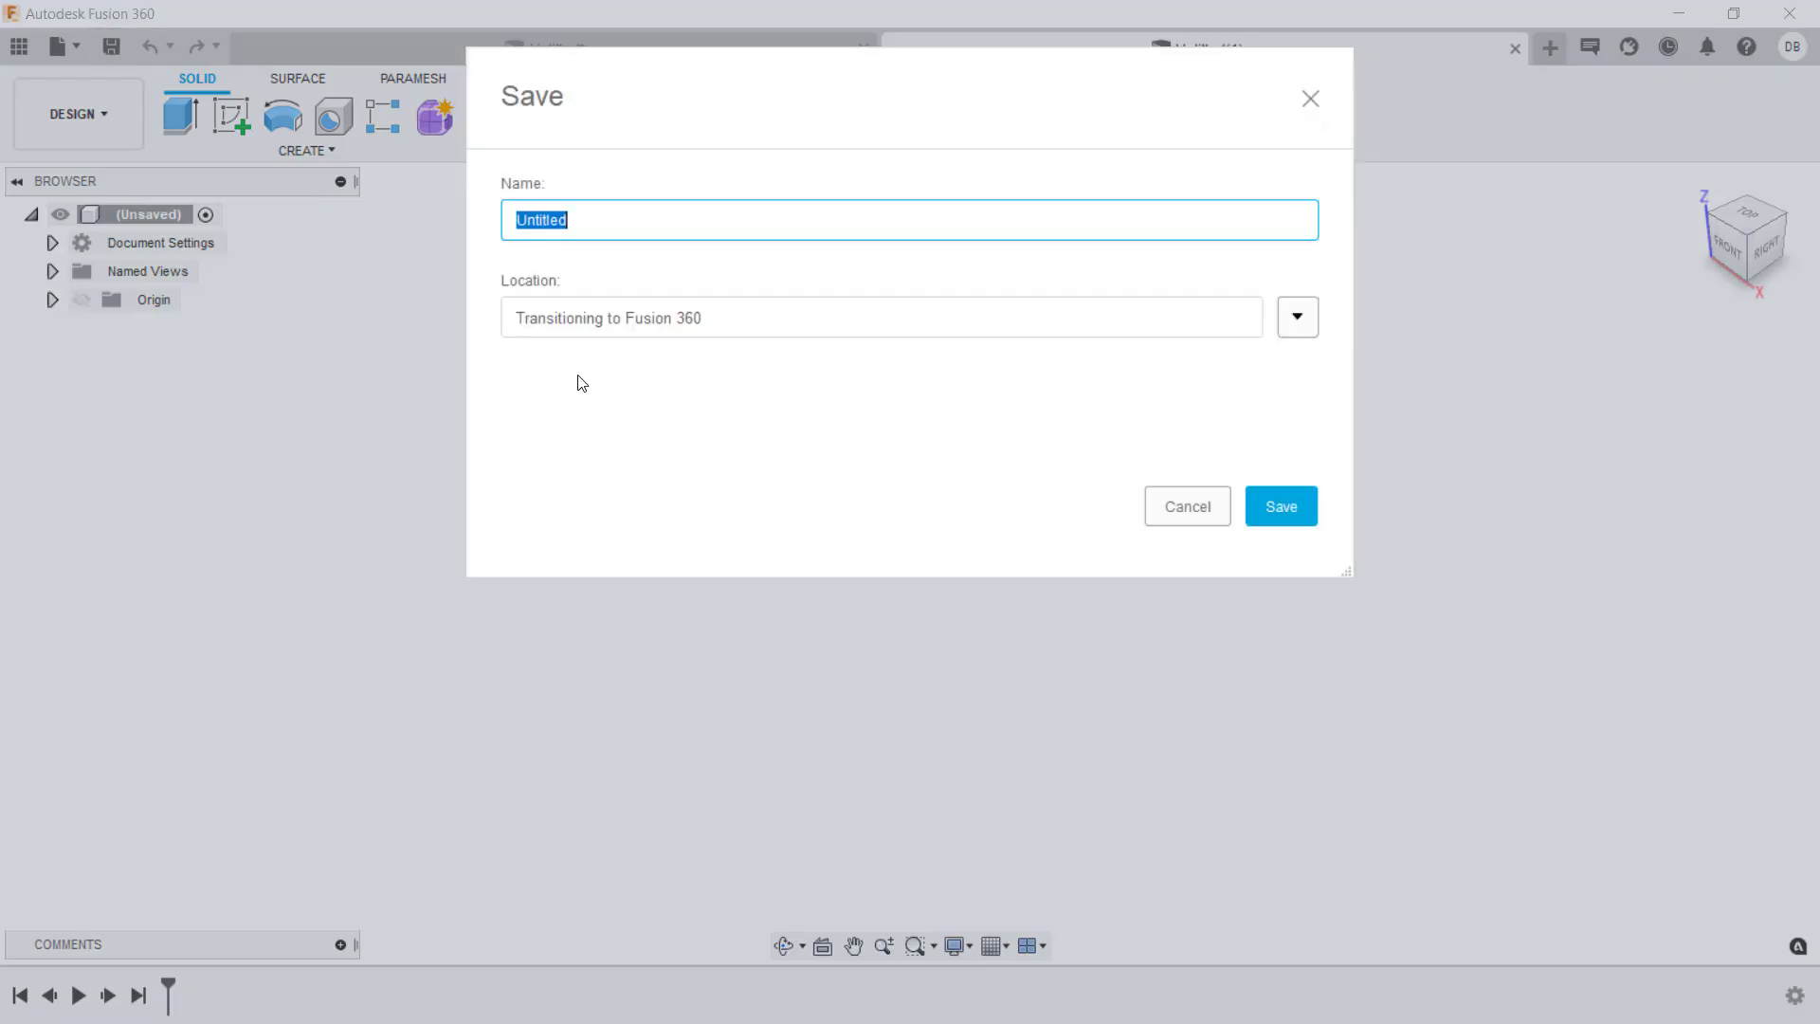
text(Assembly)
key(Return)
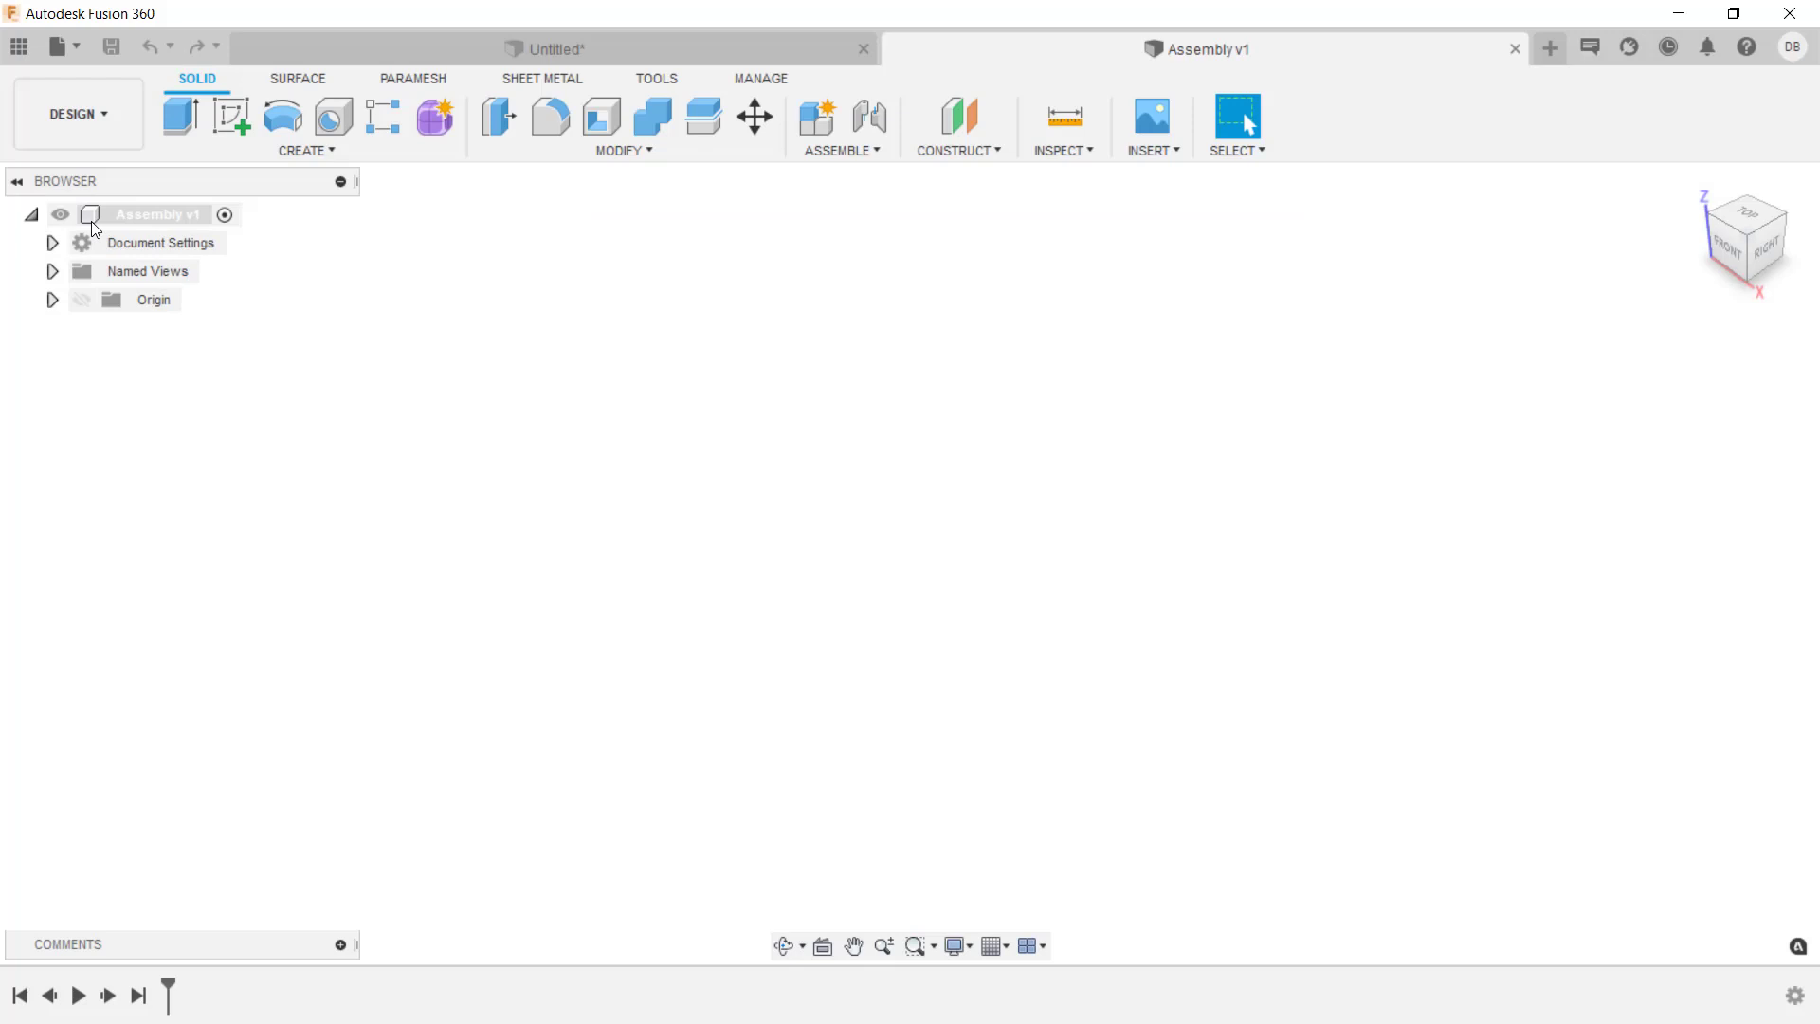
- Insert the Clevis design from the Data Panel into Assembly and accept its placement as Clevis v2:1
click(19, 46)
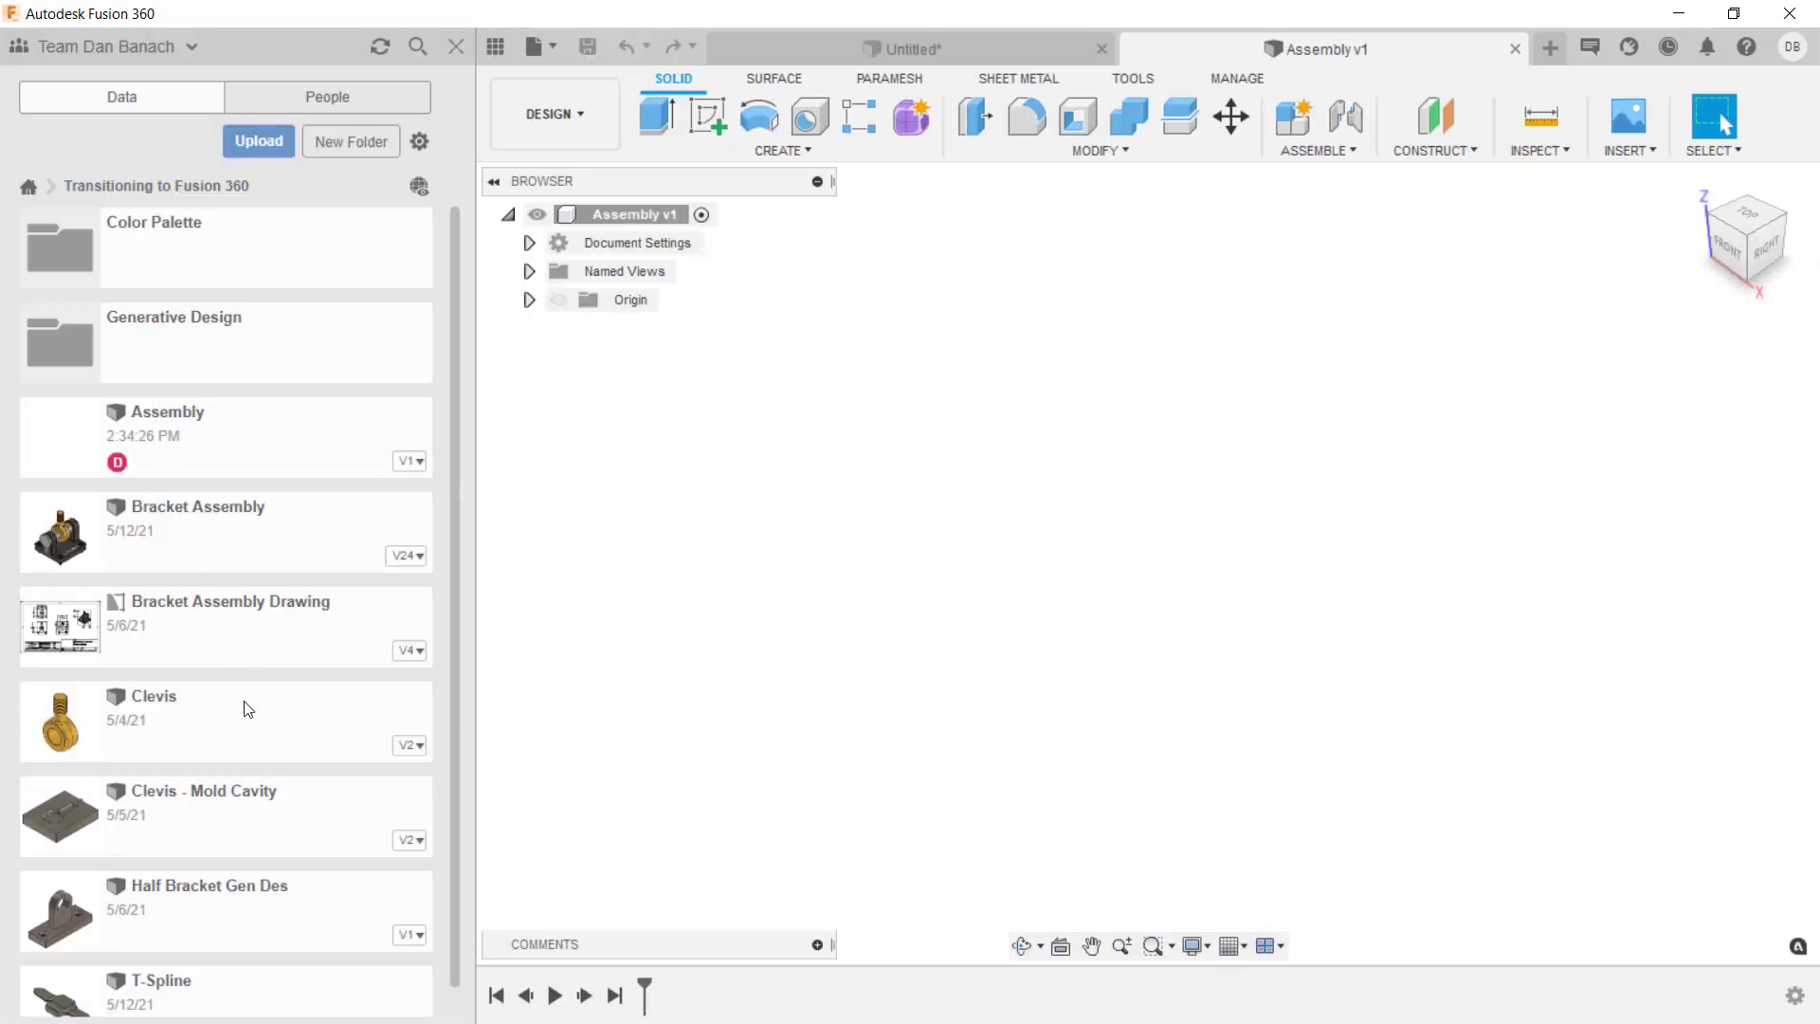
right_click(248, 709)
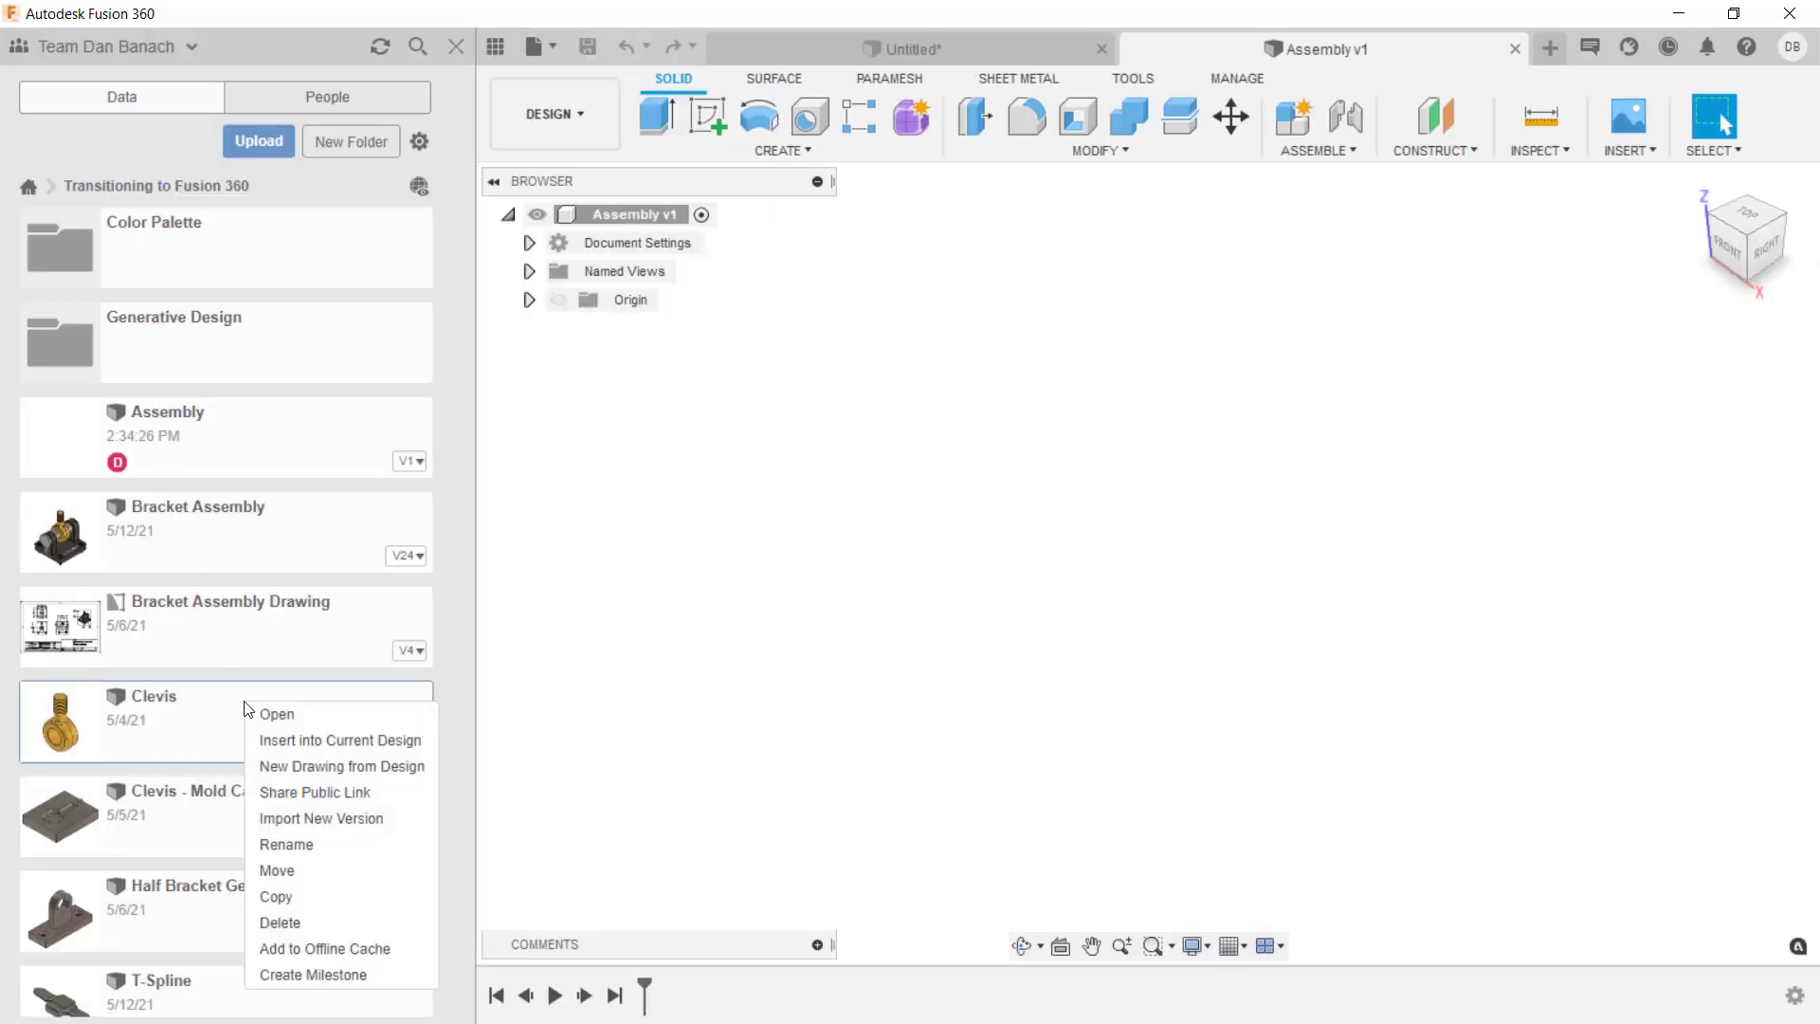
click(327, 744)
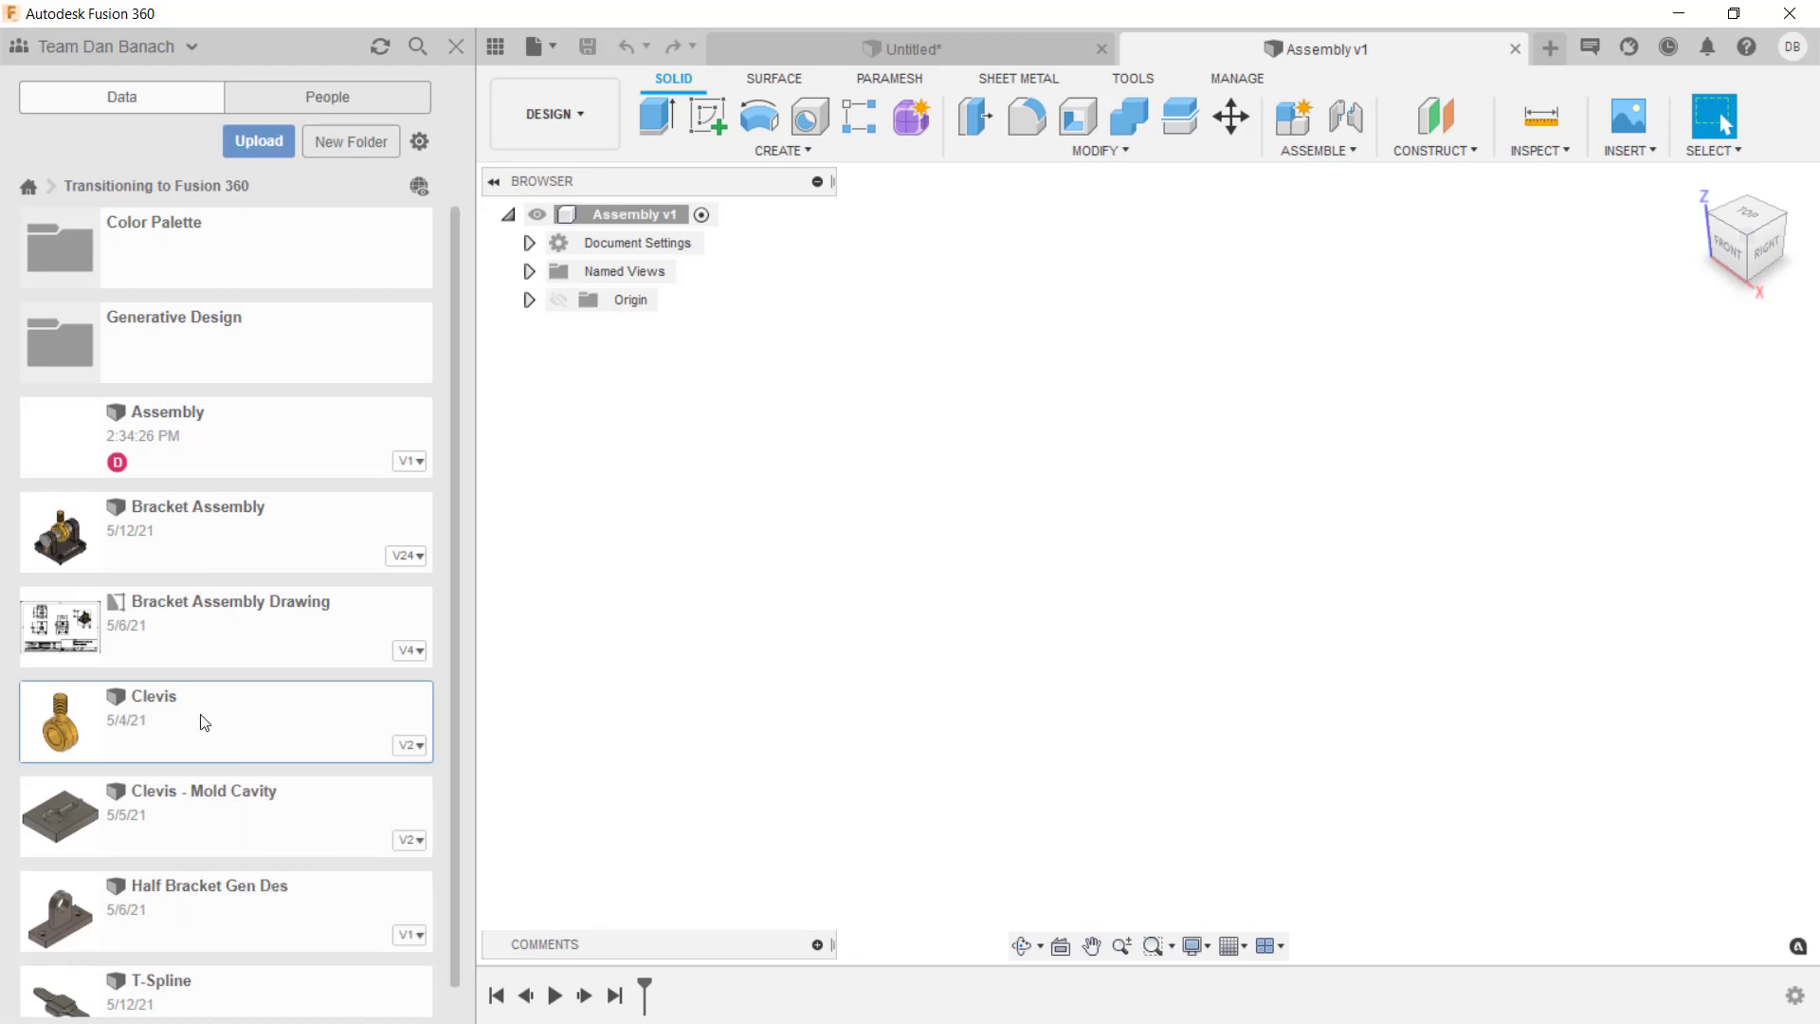
click(893, 557)
click(1369, 720)
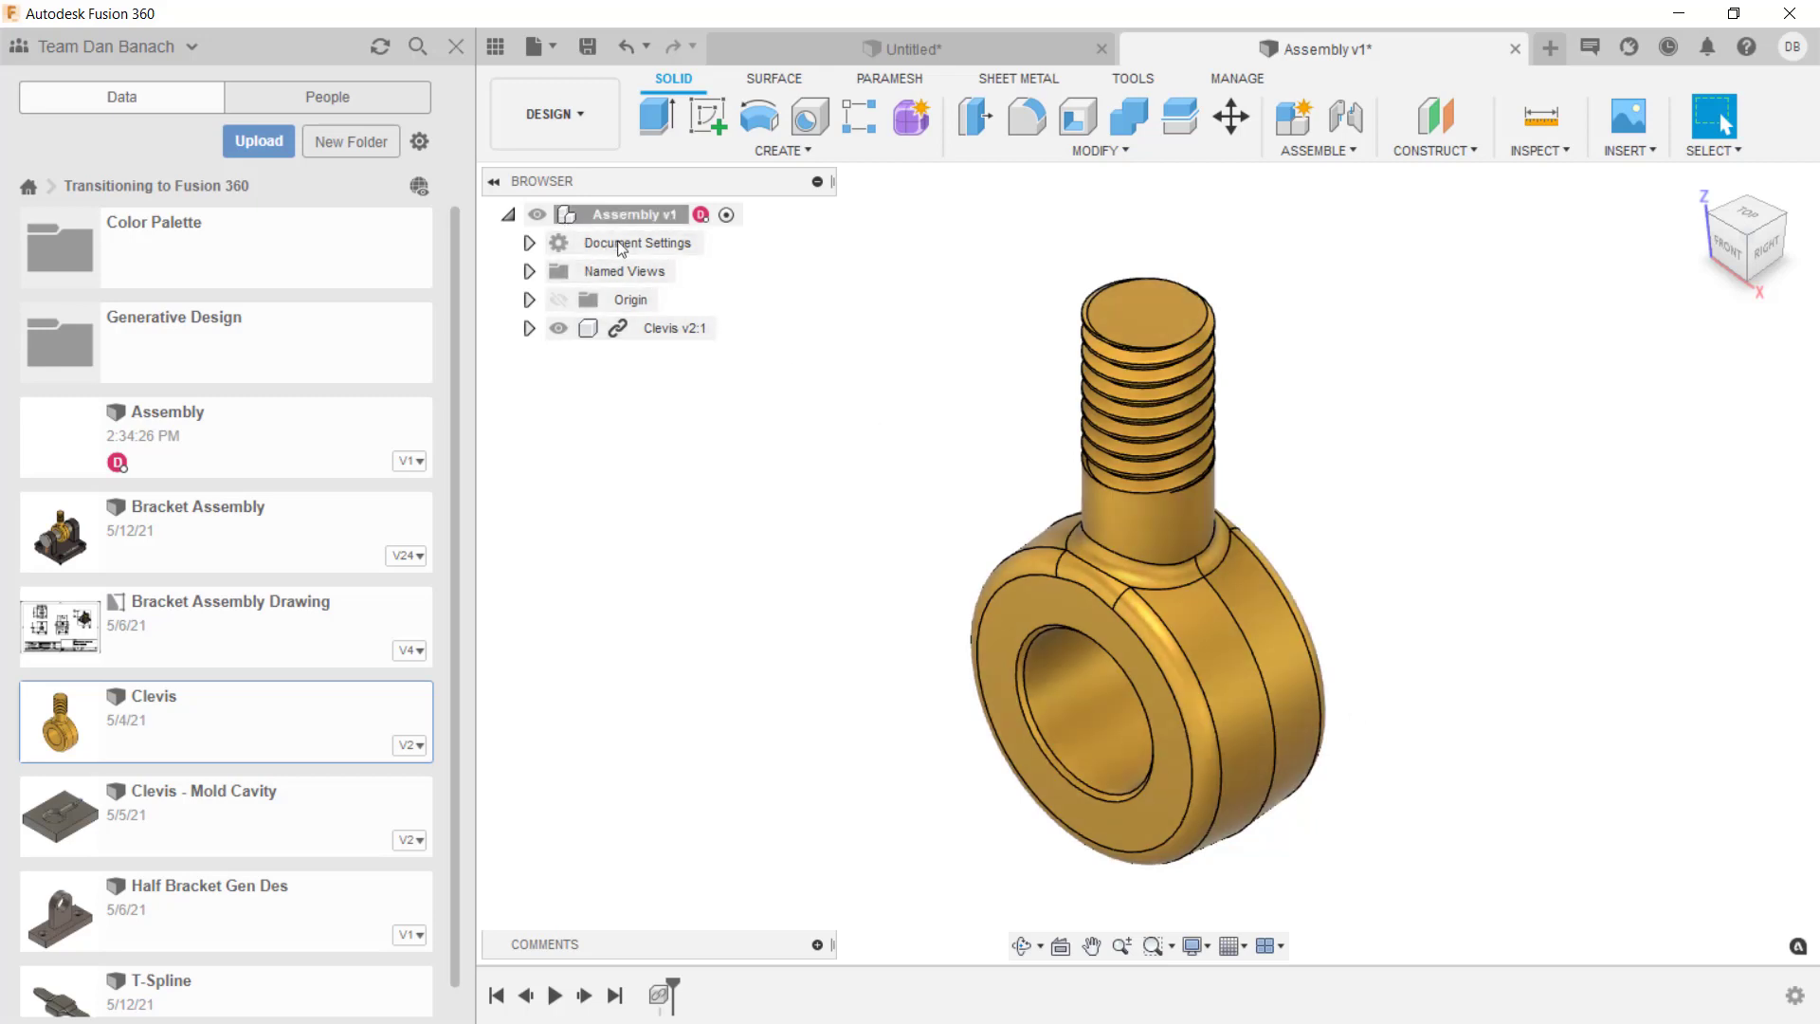
- Switch to the Untitled design and change its document units from millimetres to inches
click(494, 43)
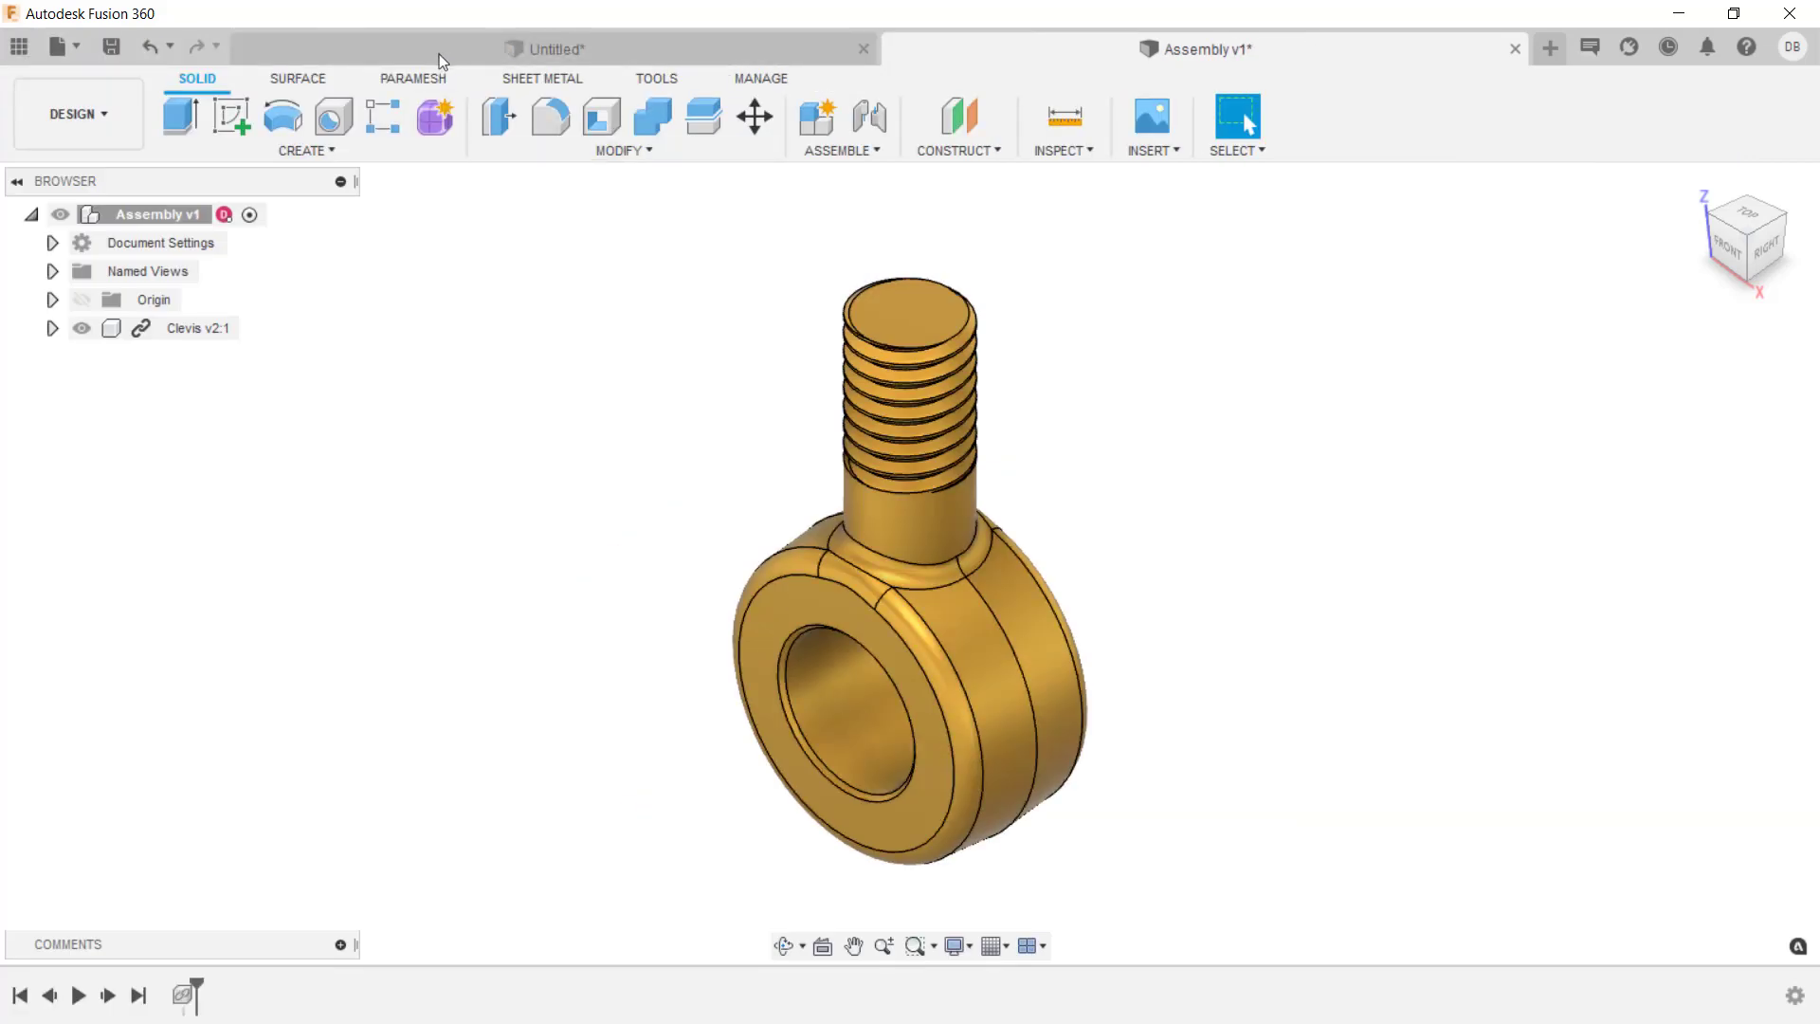
click(439, 57)
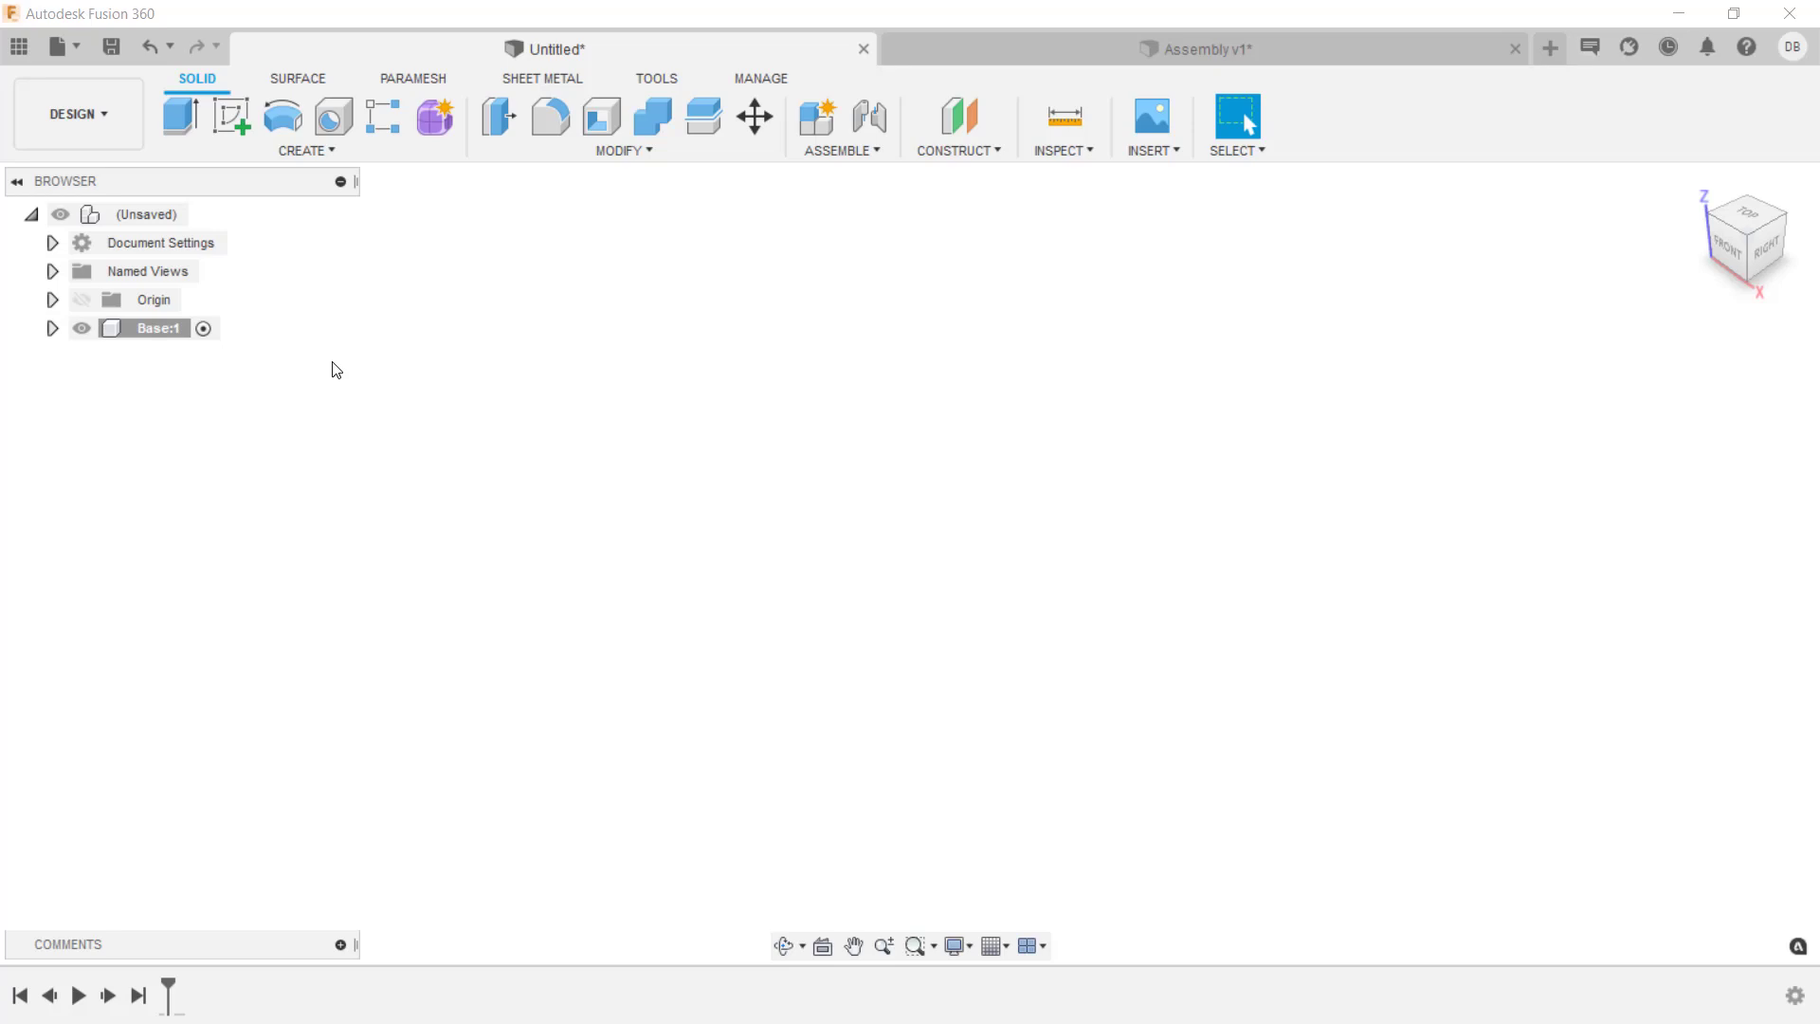
click(53, 244)
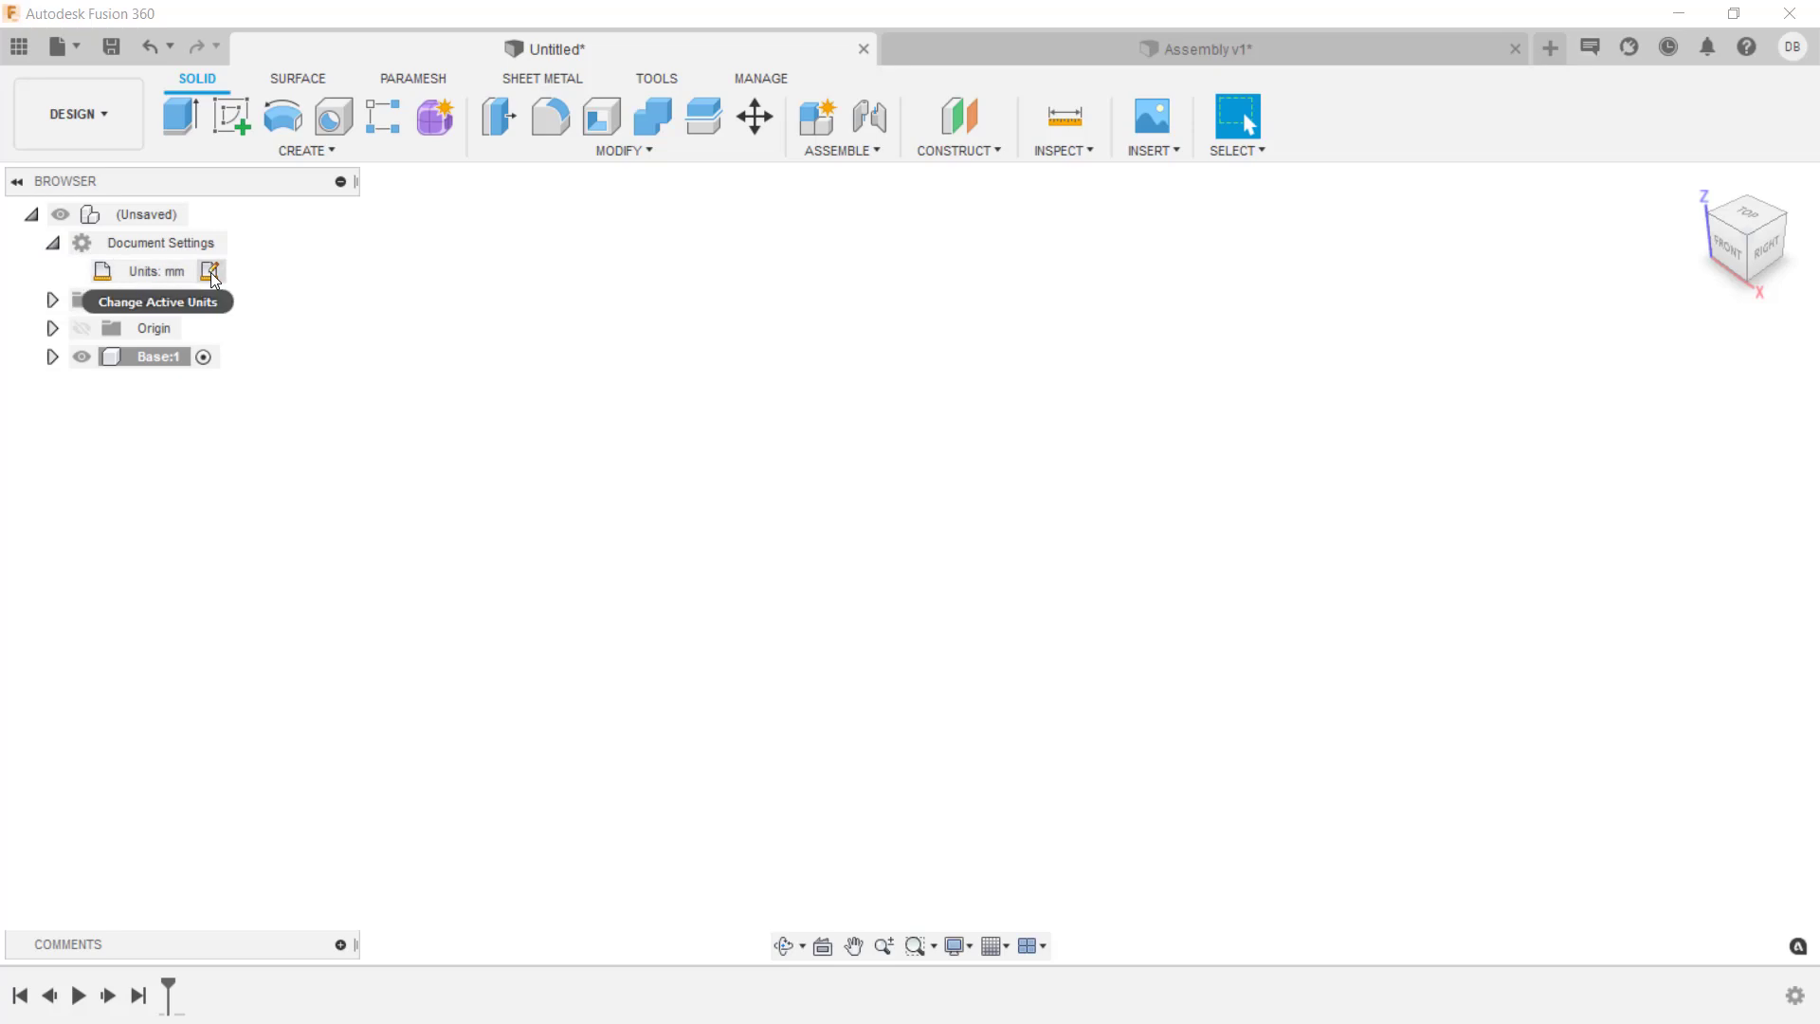
click(210, 272)
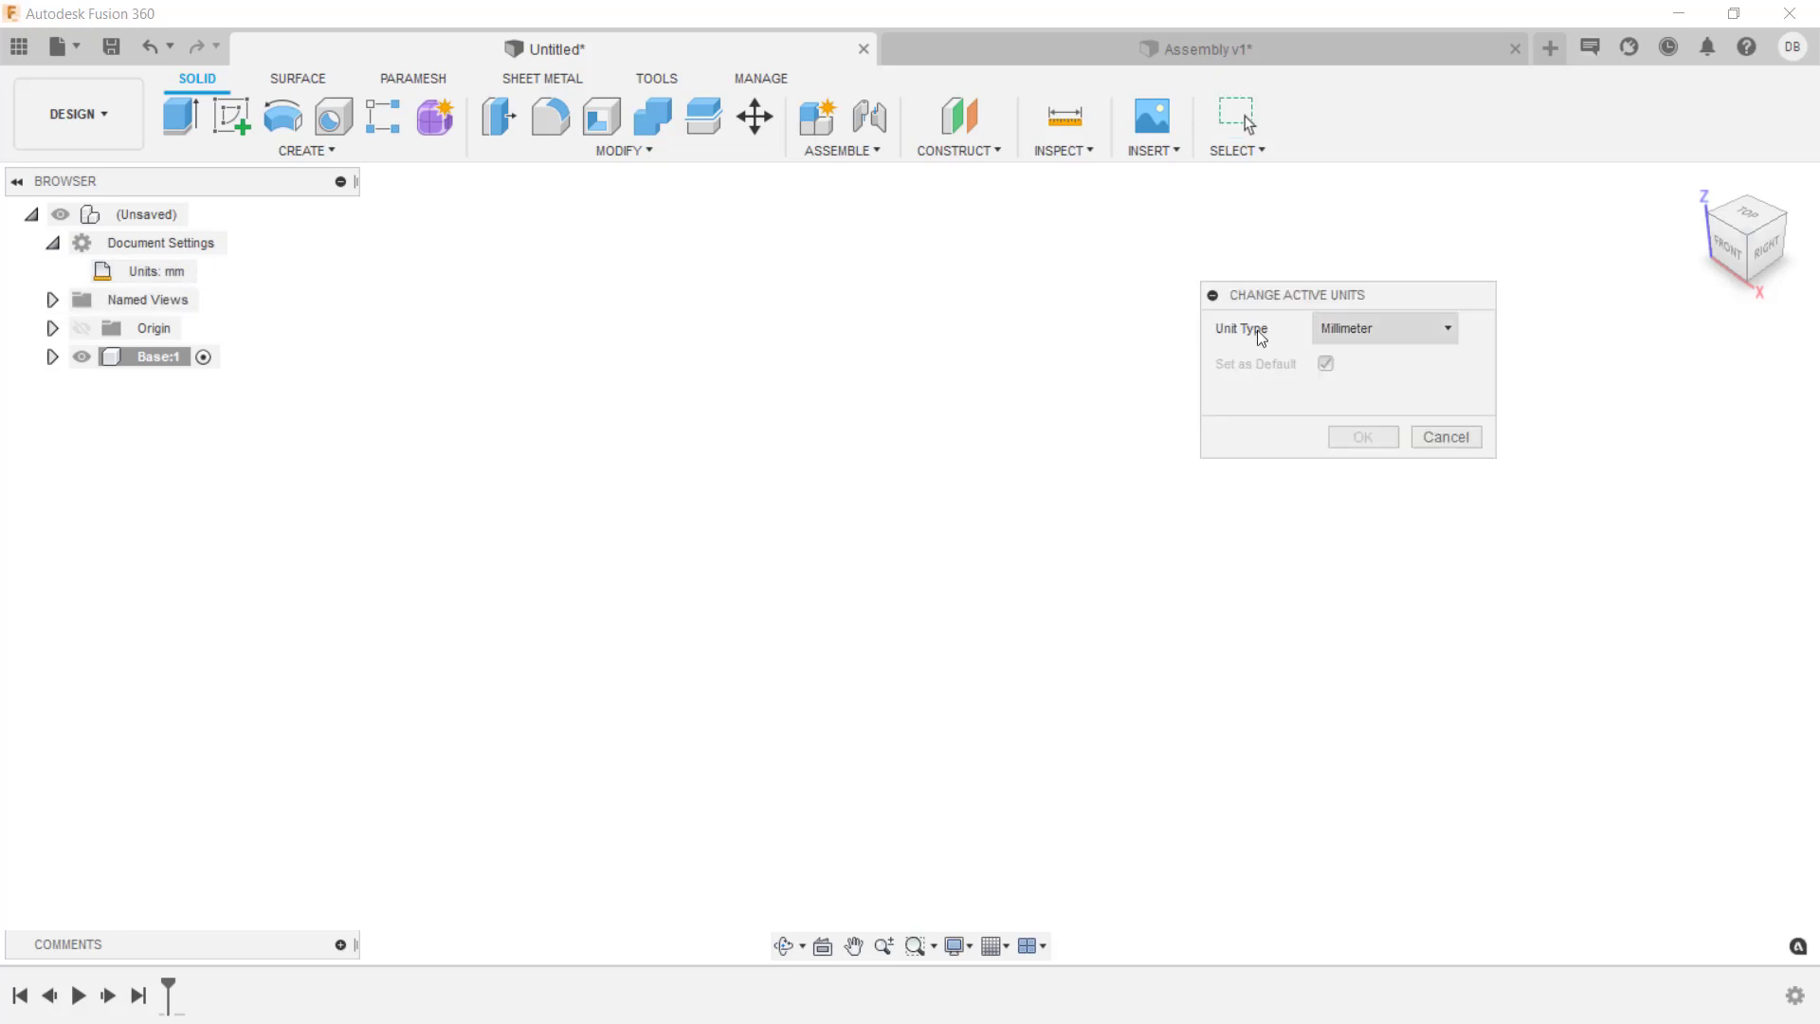
click(1352, 341)
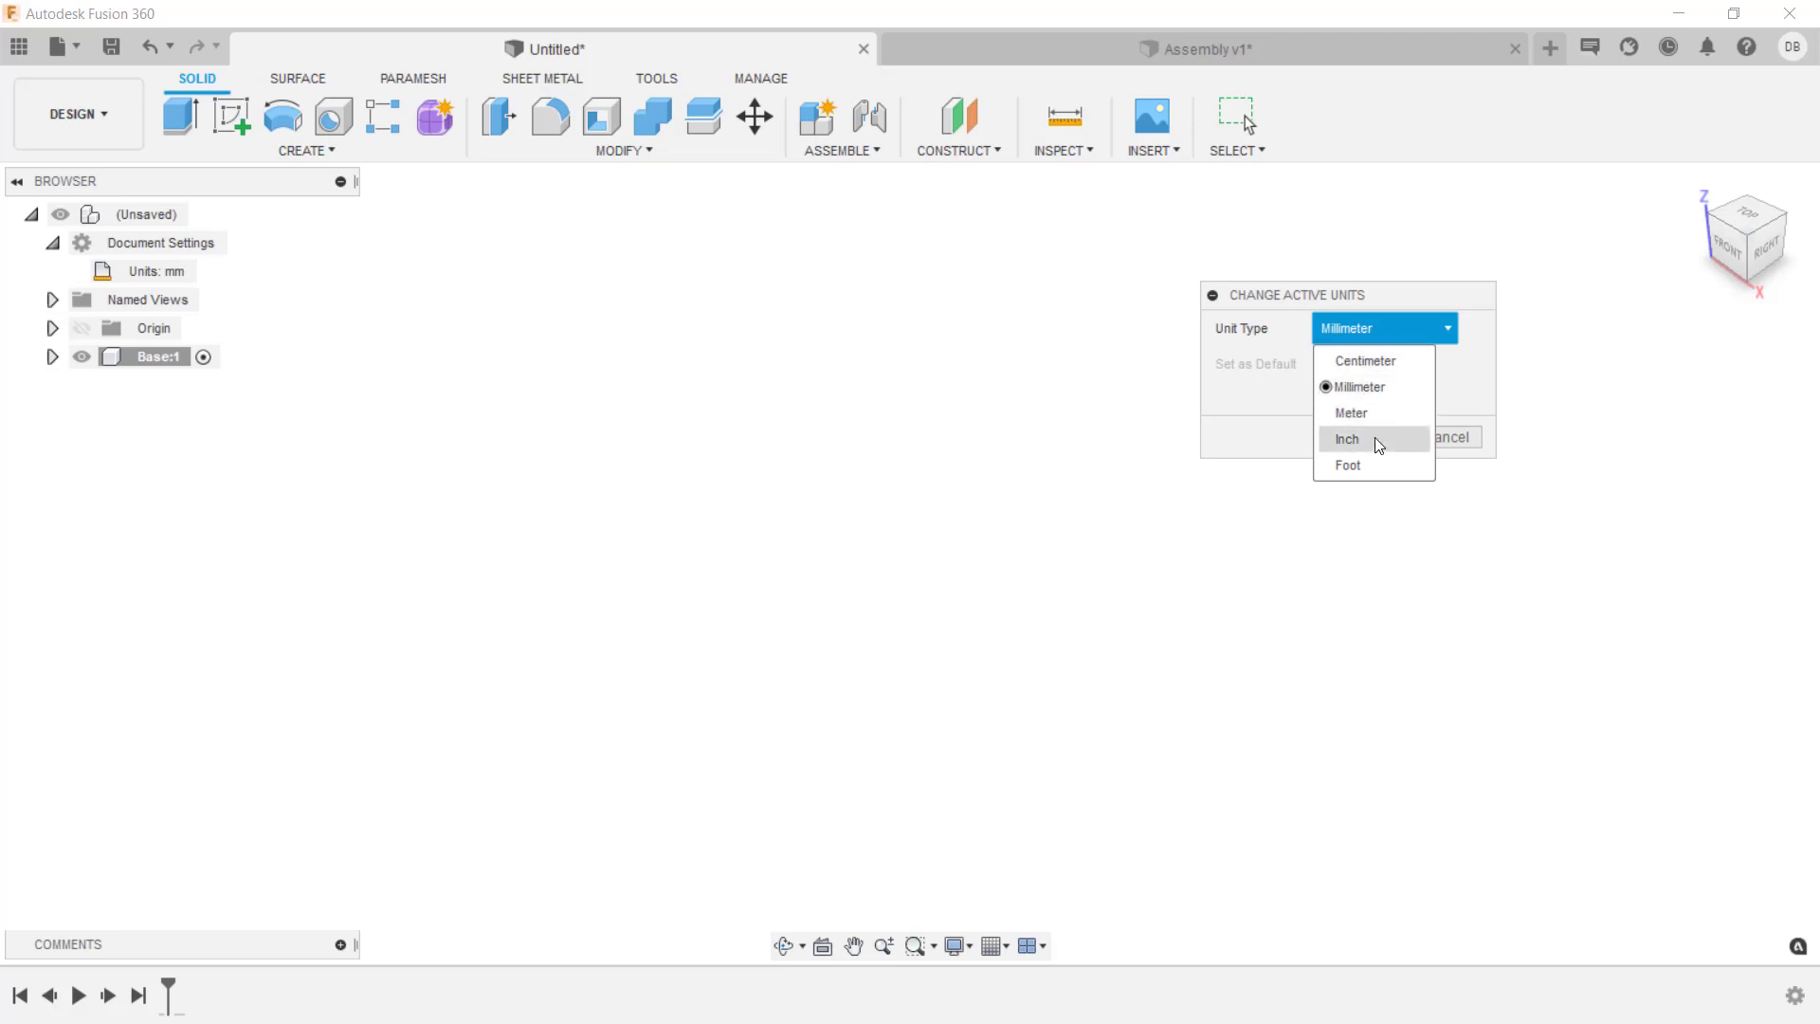
click(1375, 440)
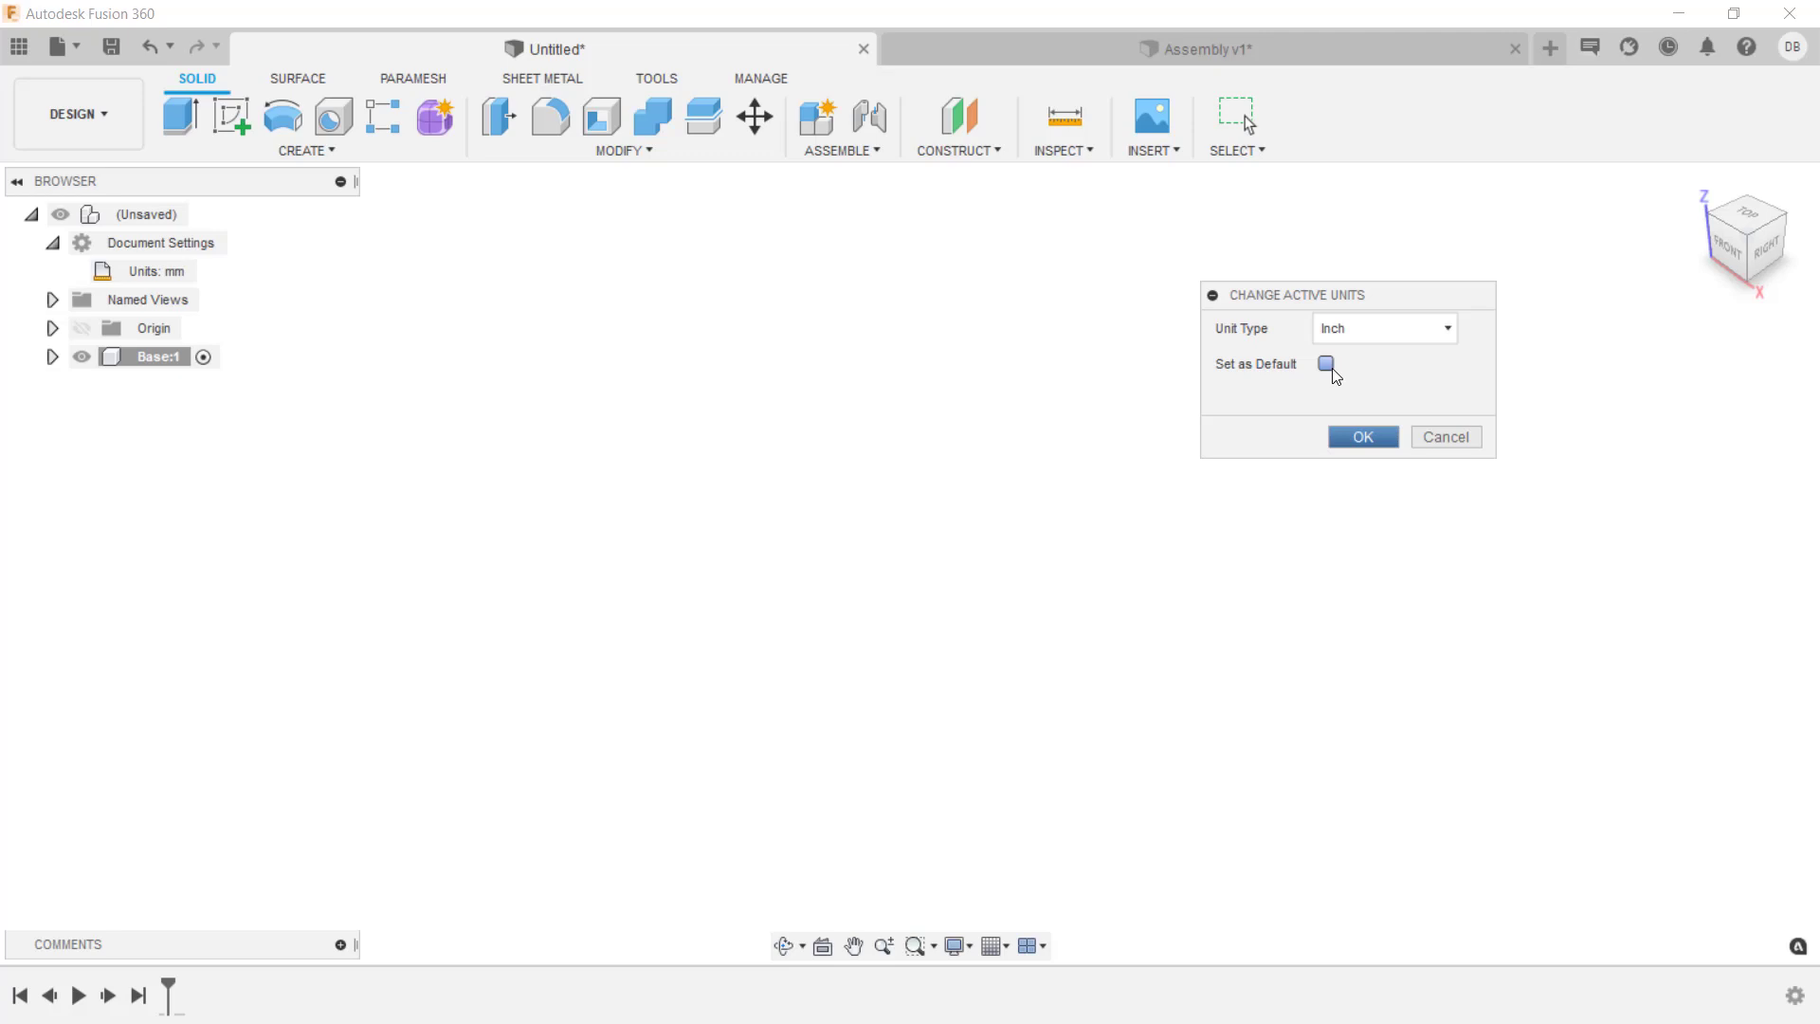
click(1373, 440)
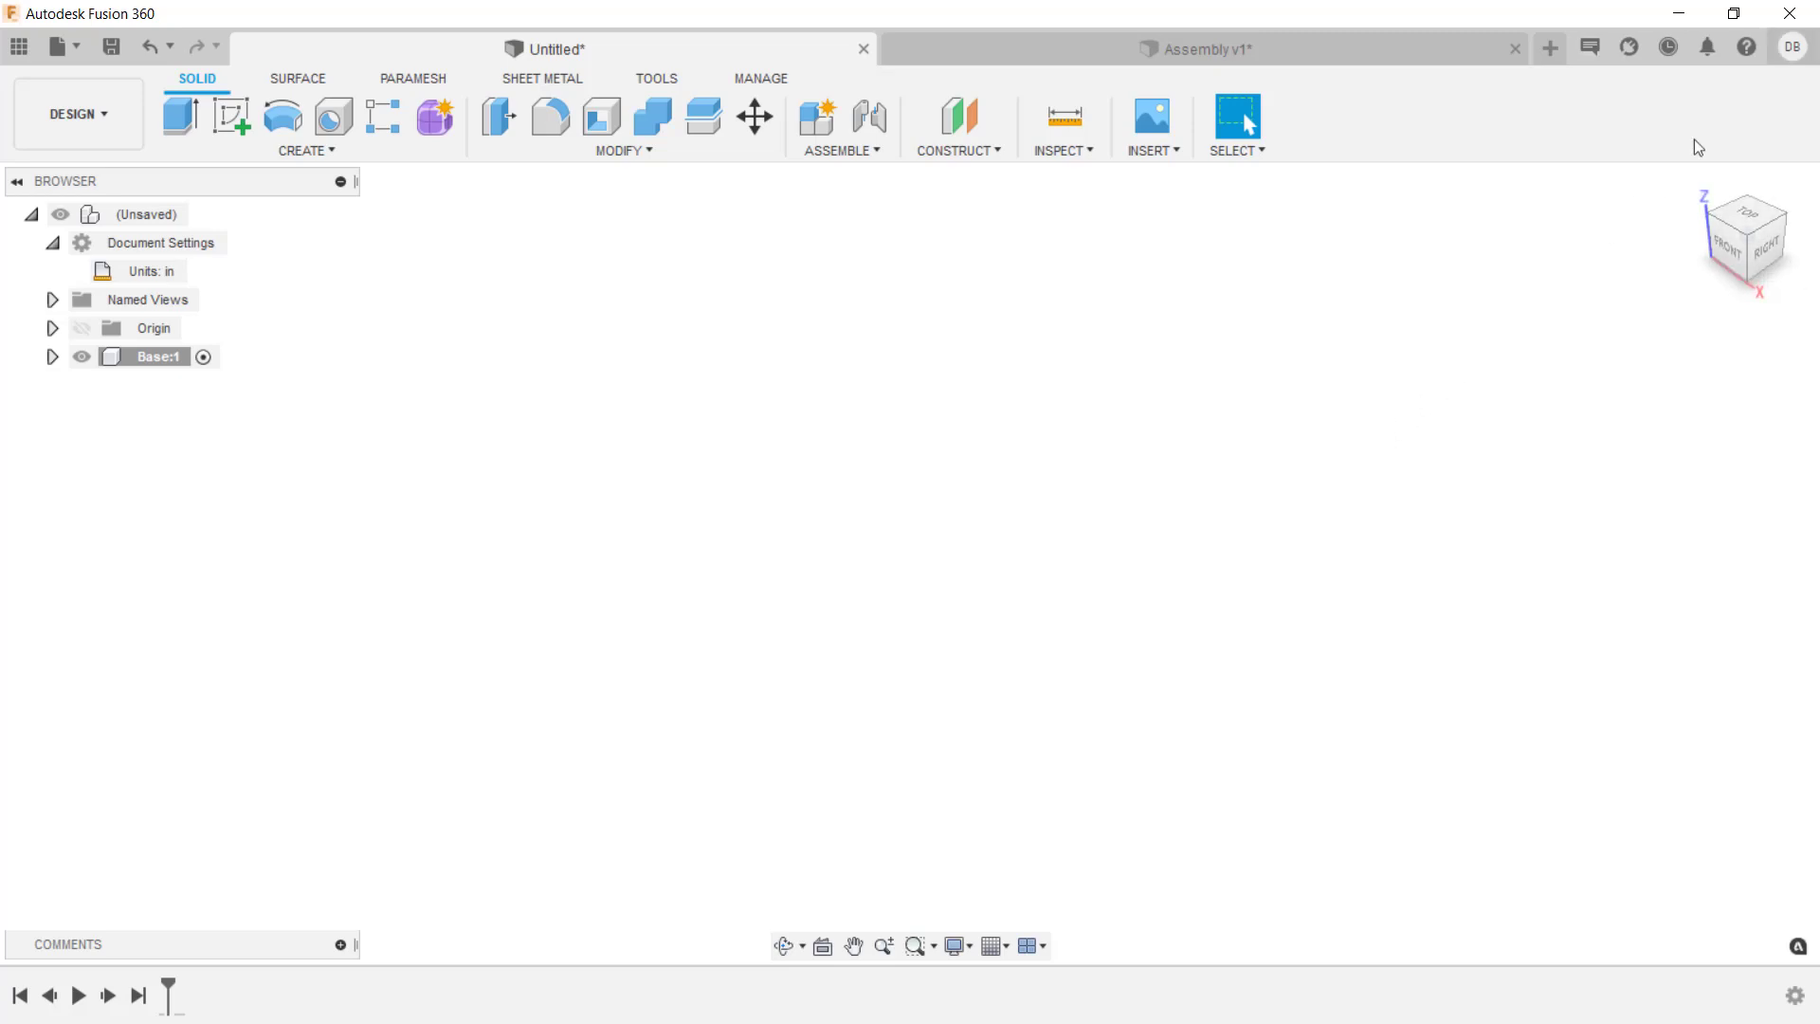
- Open the Fusion 360 Preferences dialog from the account menu
click(1791, 46)
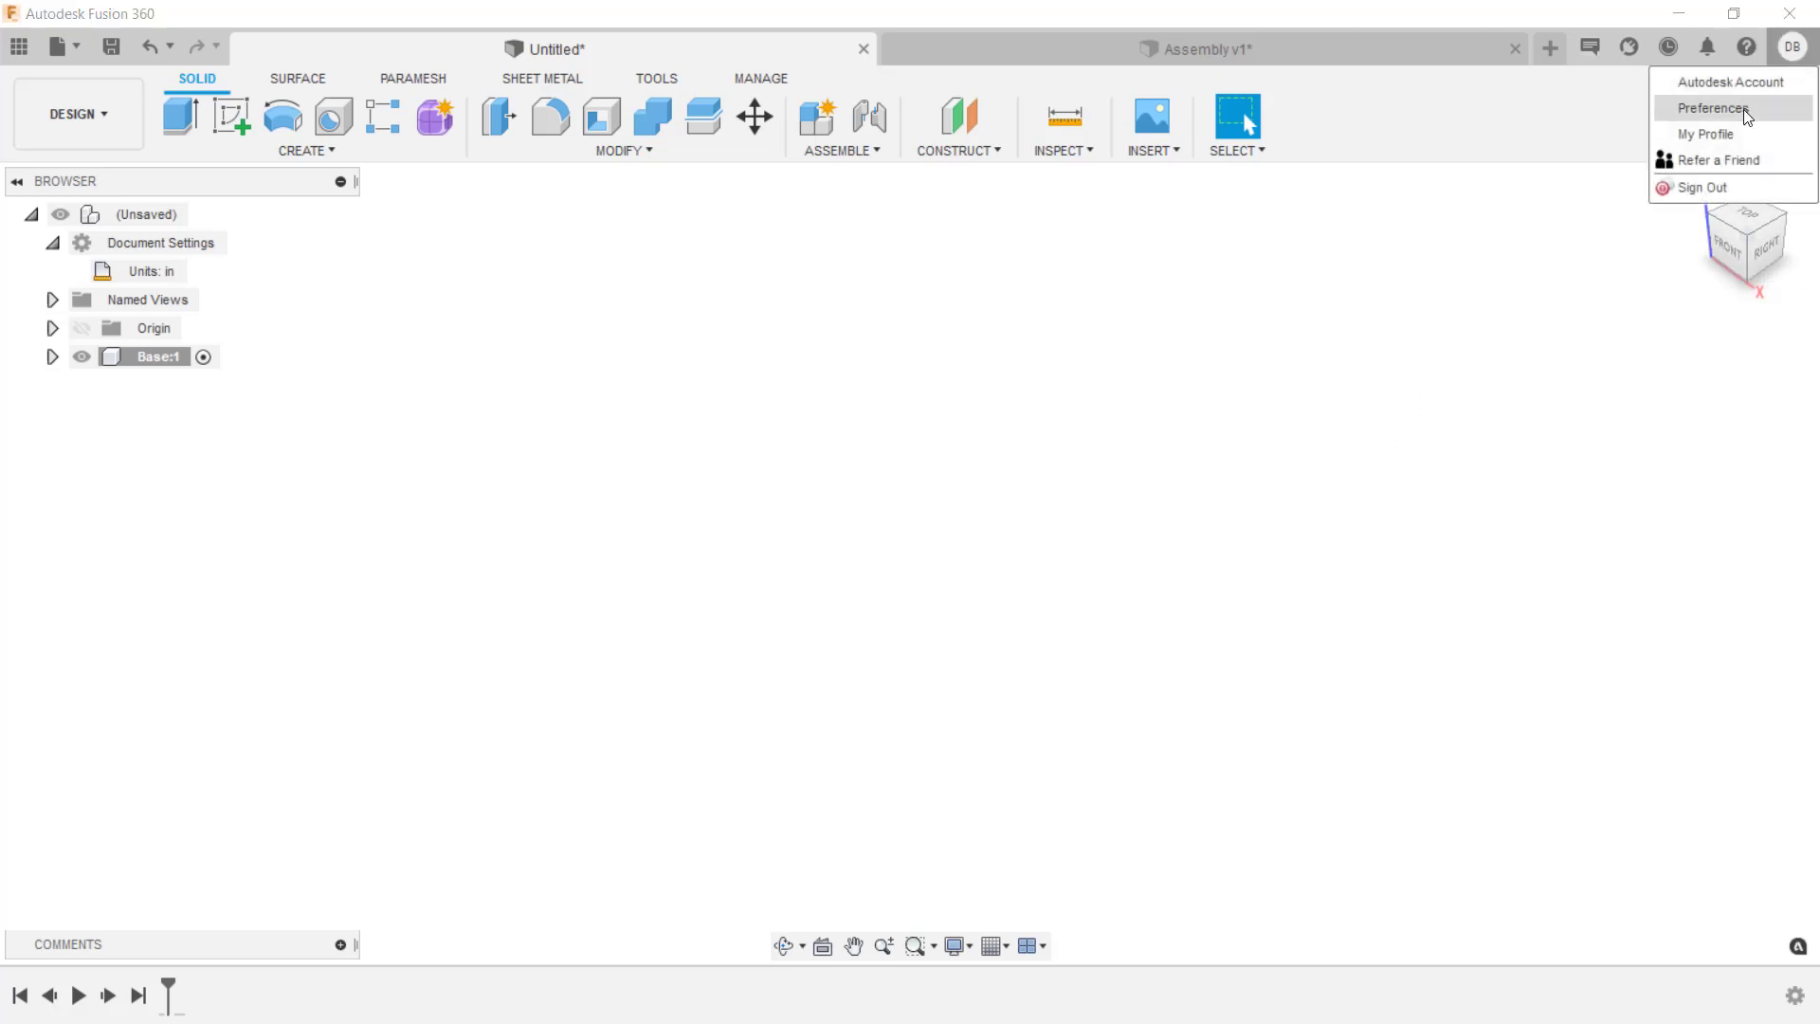
click(1743, 110)
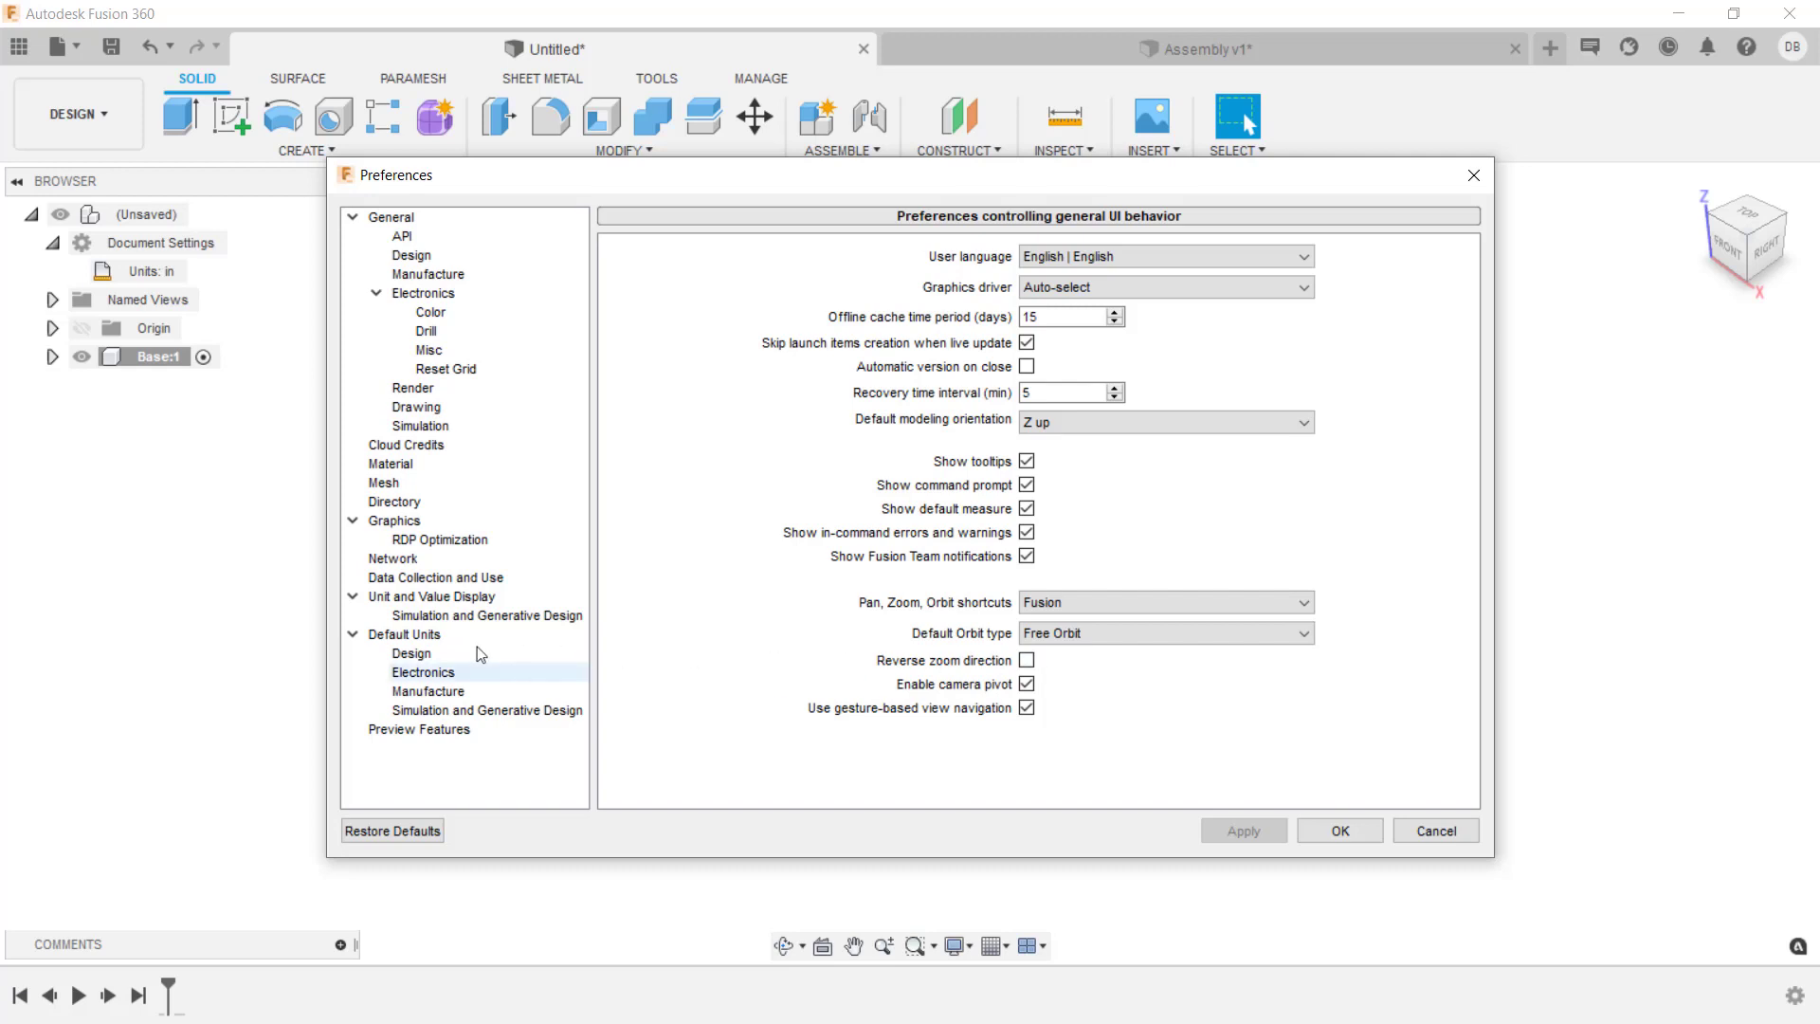
- Set the Design default units for new designs to 'in' and close Preferences
click(410, 653)
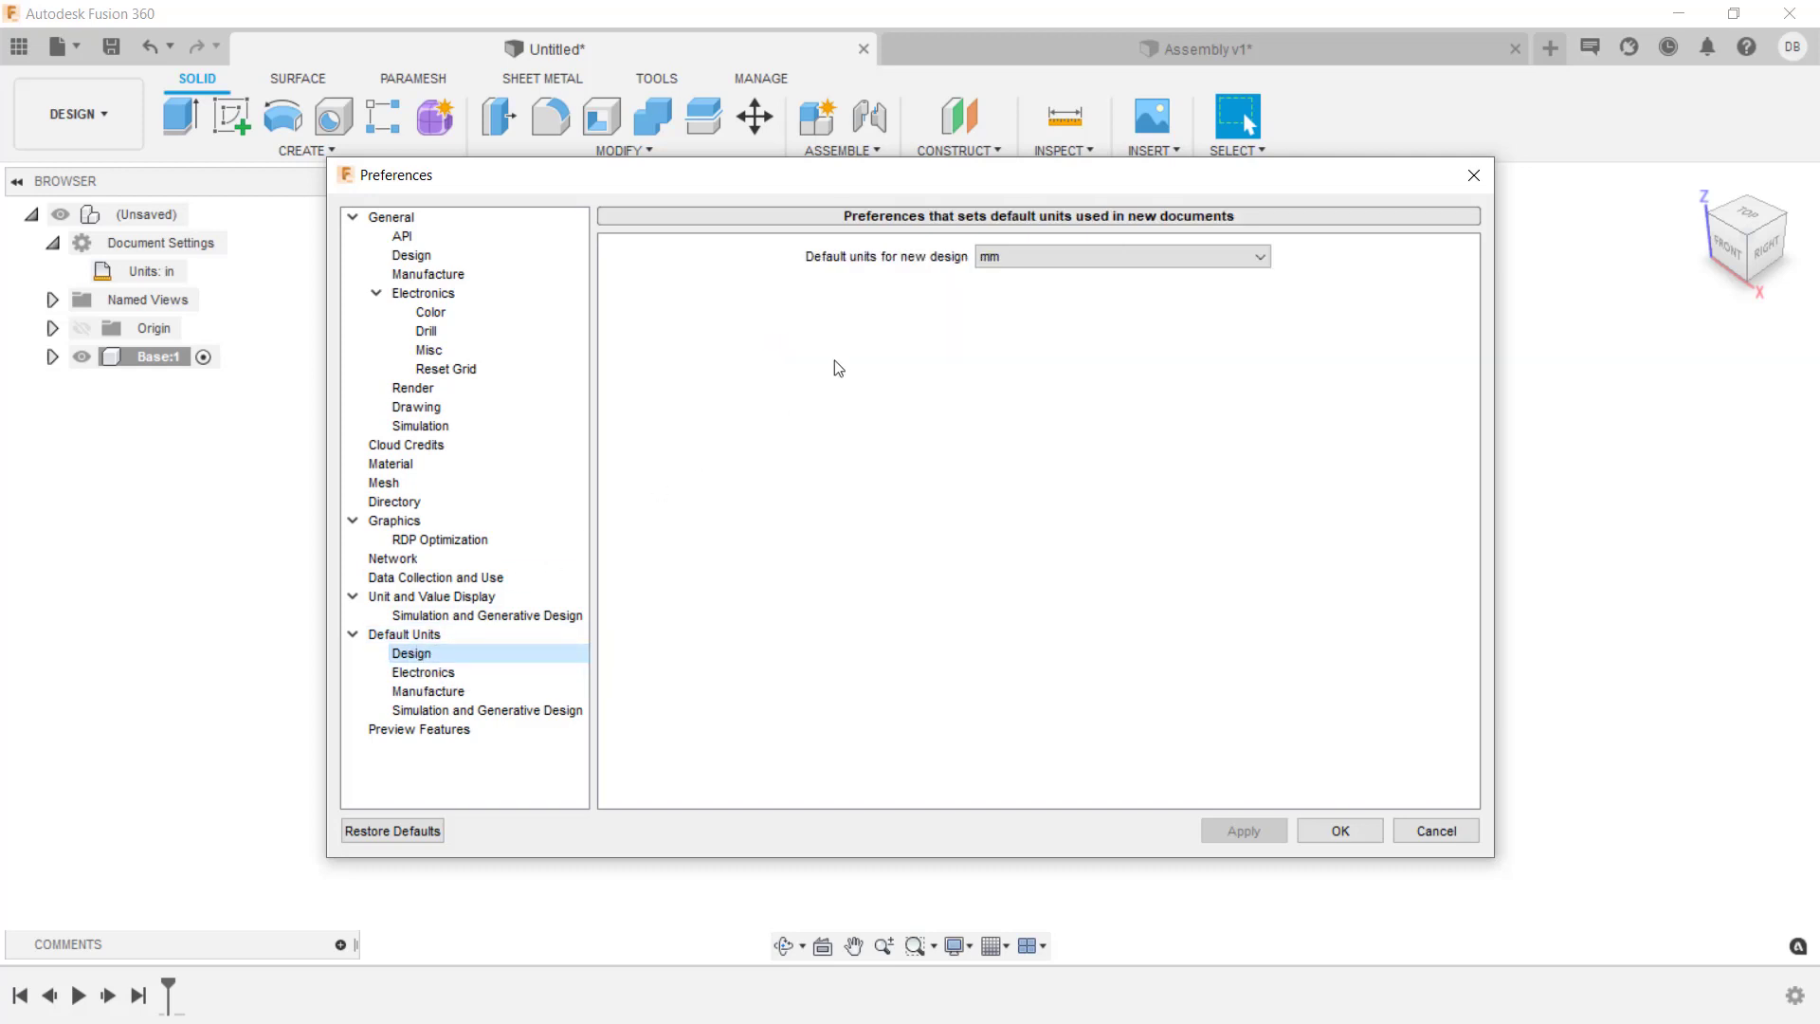
click(1070, 256)
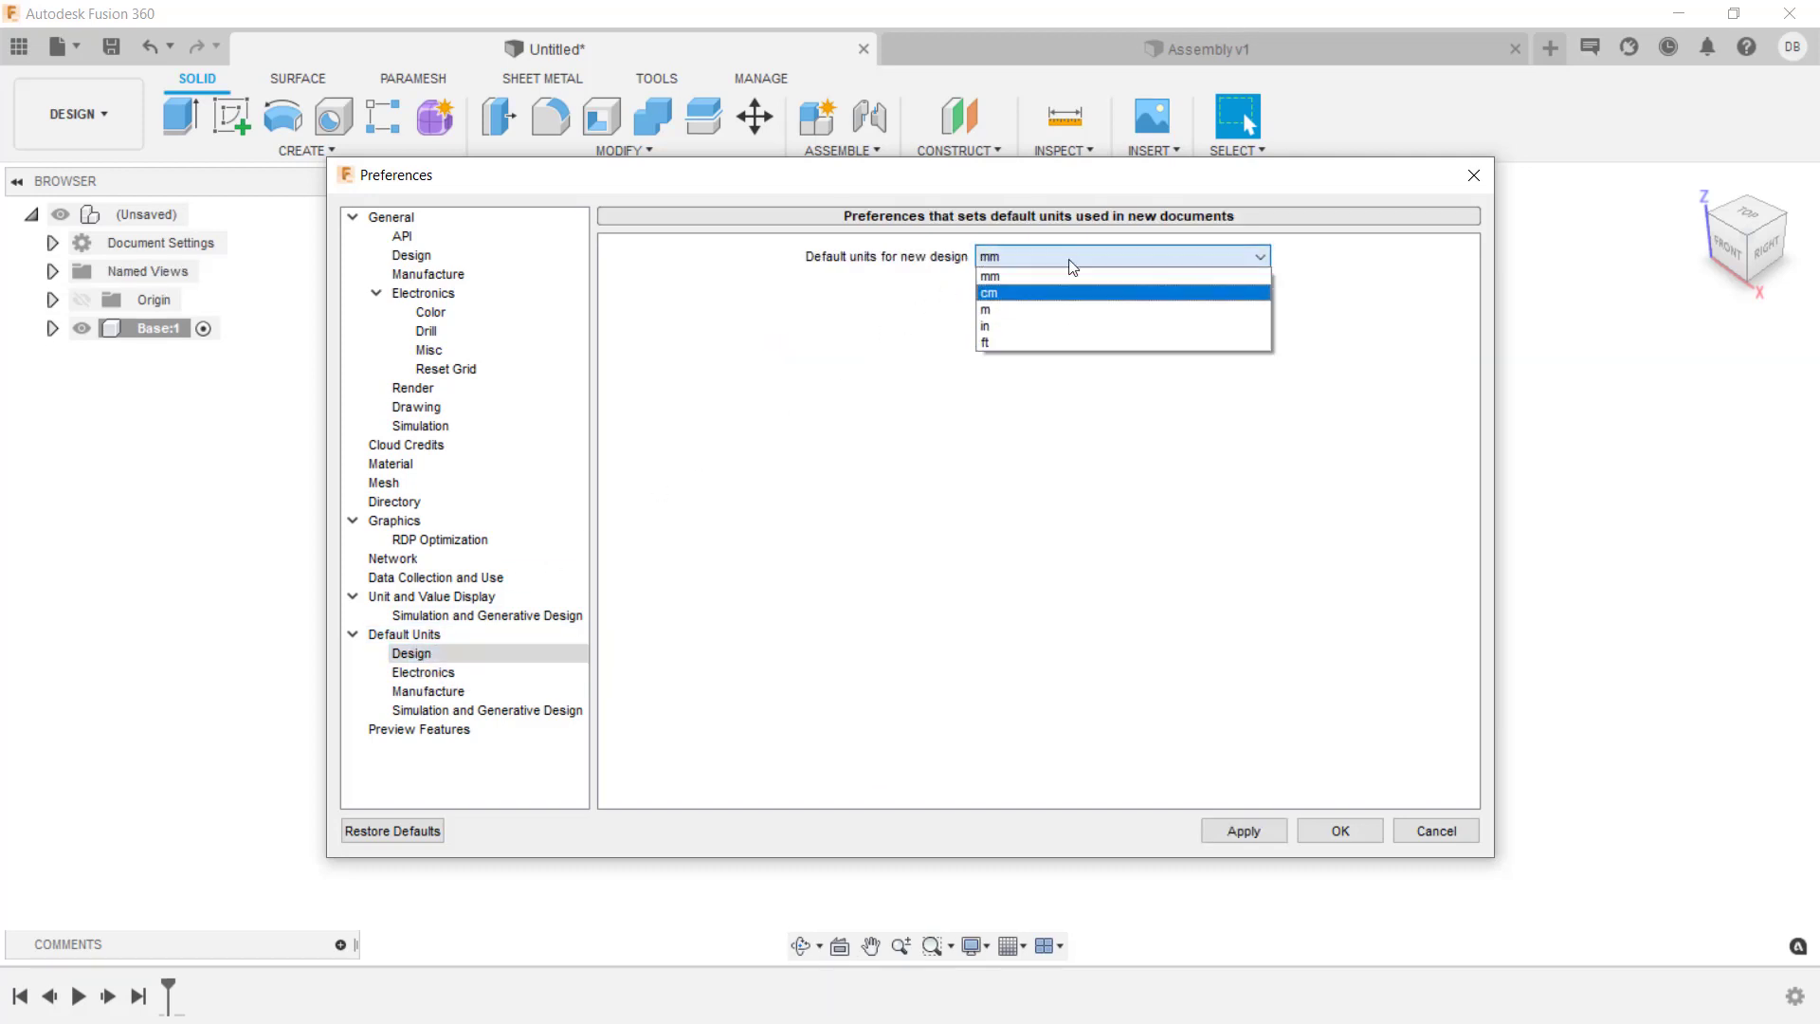
click(1052, 326)
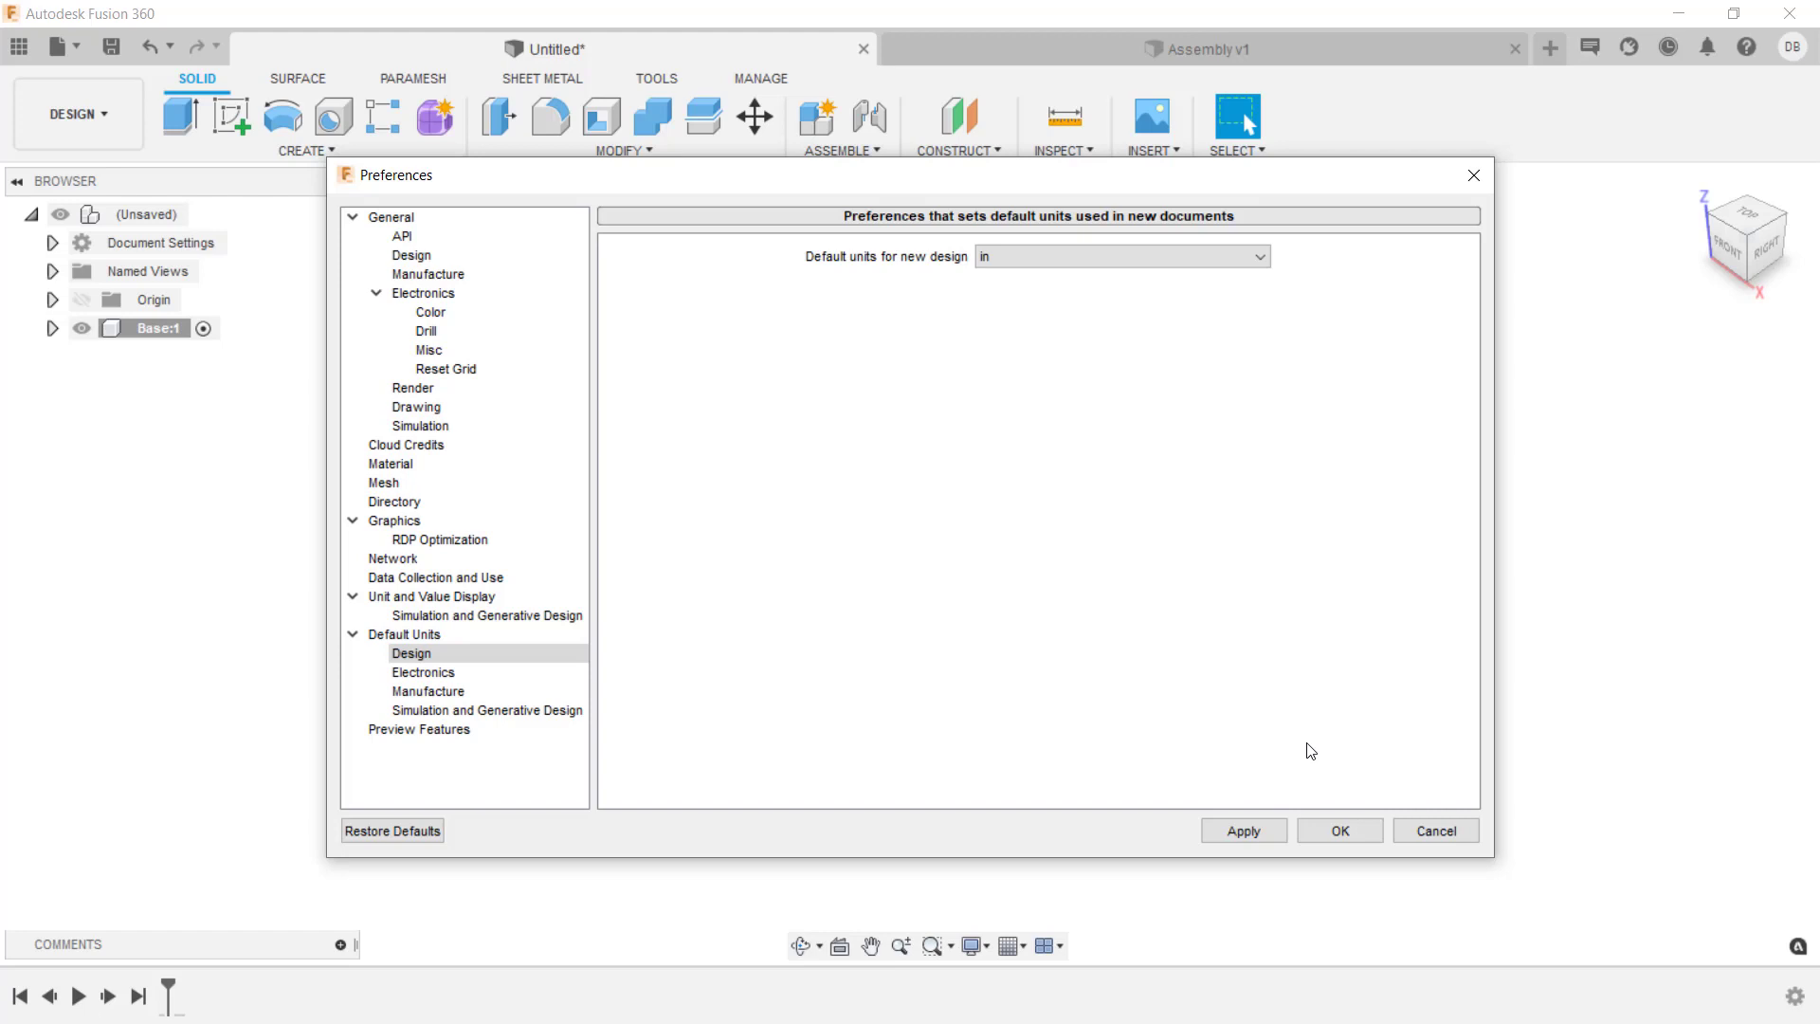
click(1337, 830)
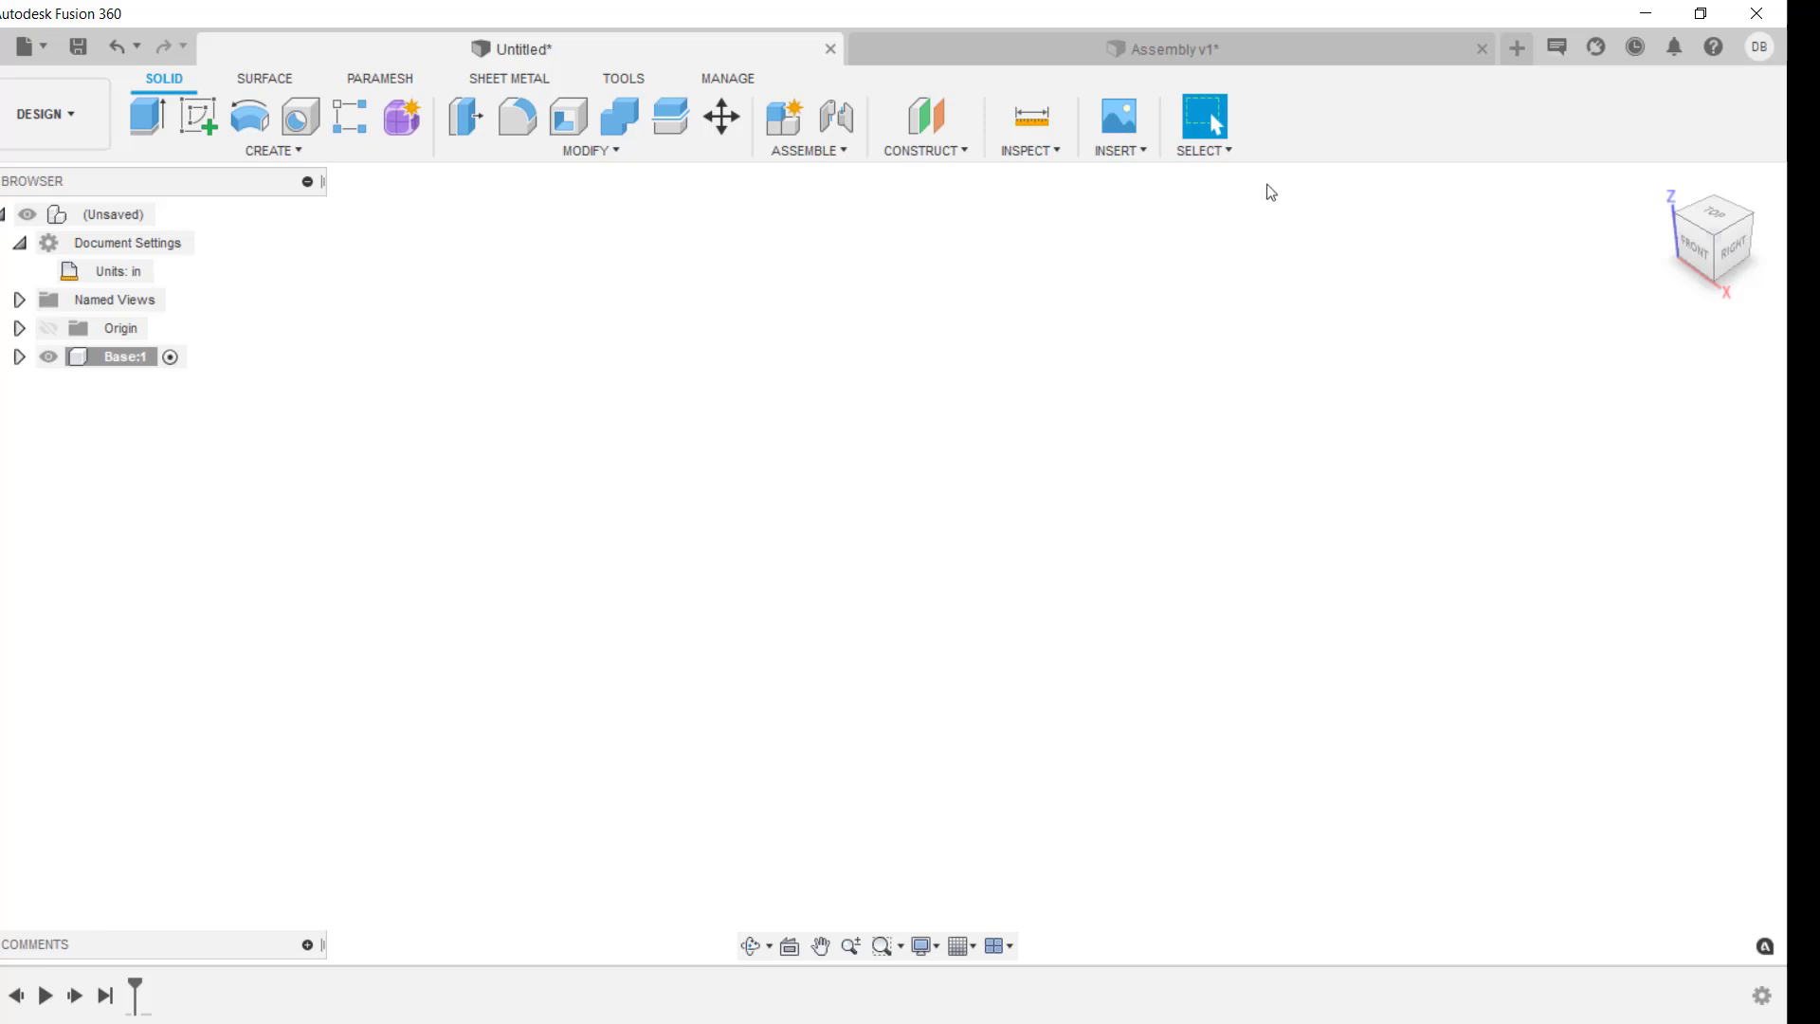
- Switch to Assembly v1, try the four-view viewport layout, then return to a single view
click(1267, 52)
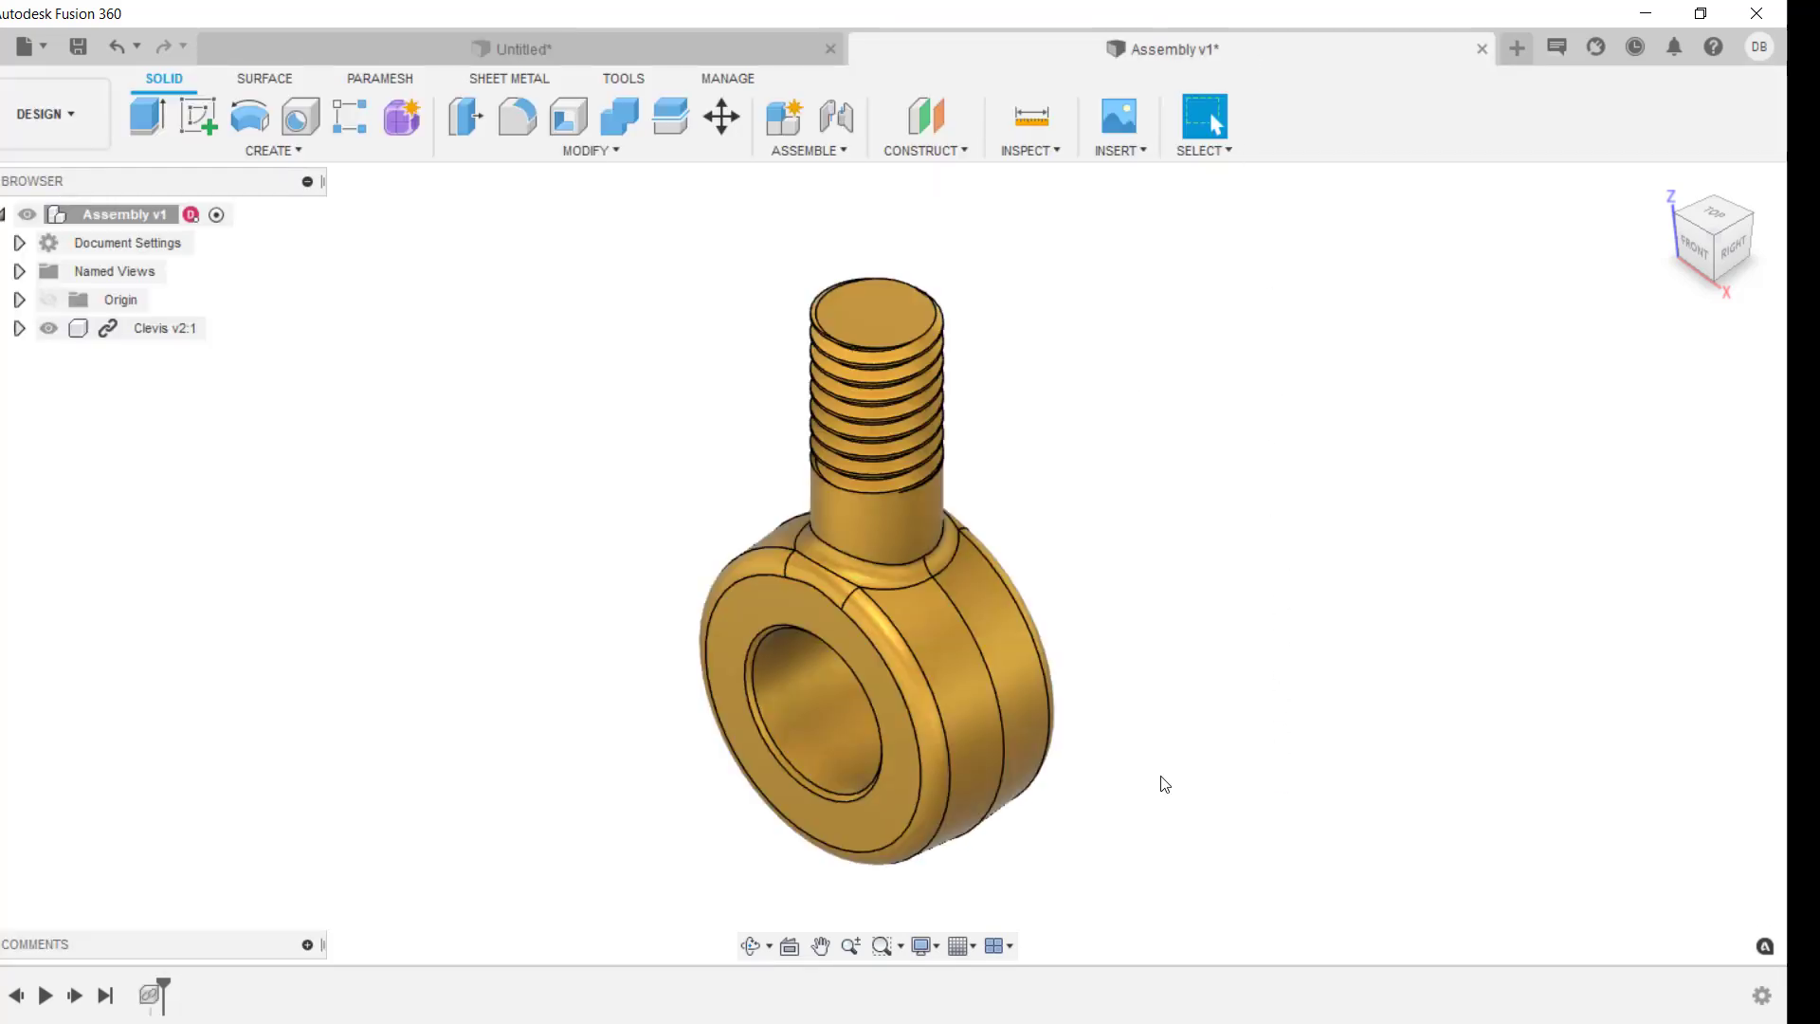
click(1011, 949)
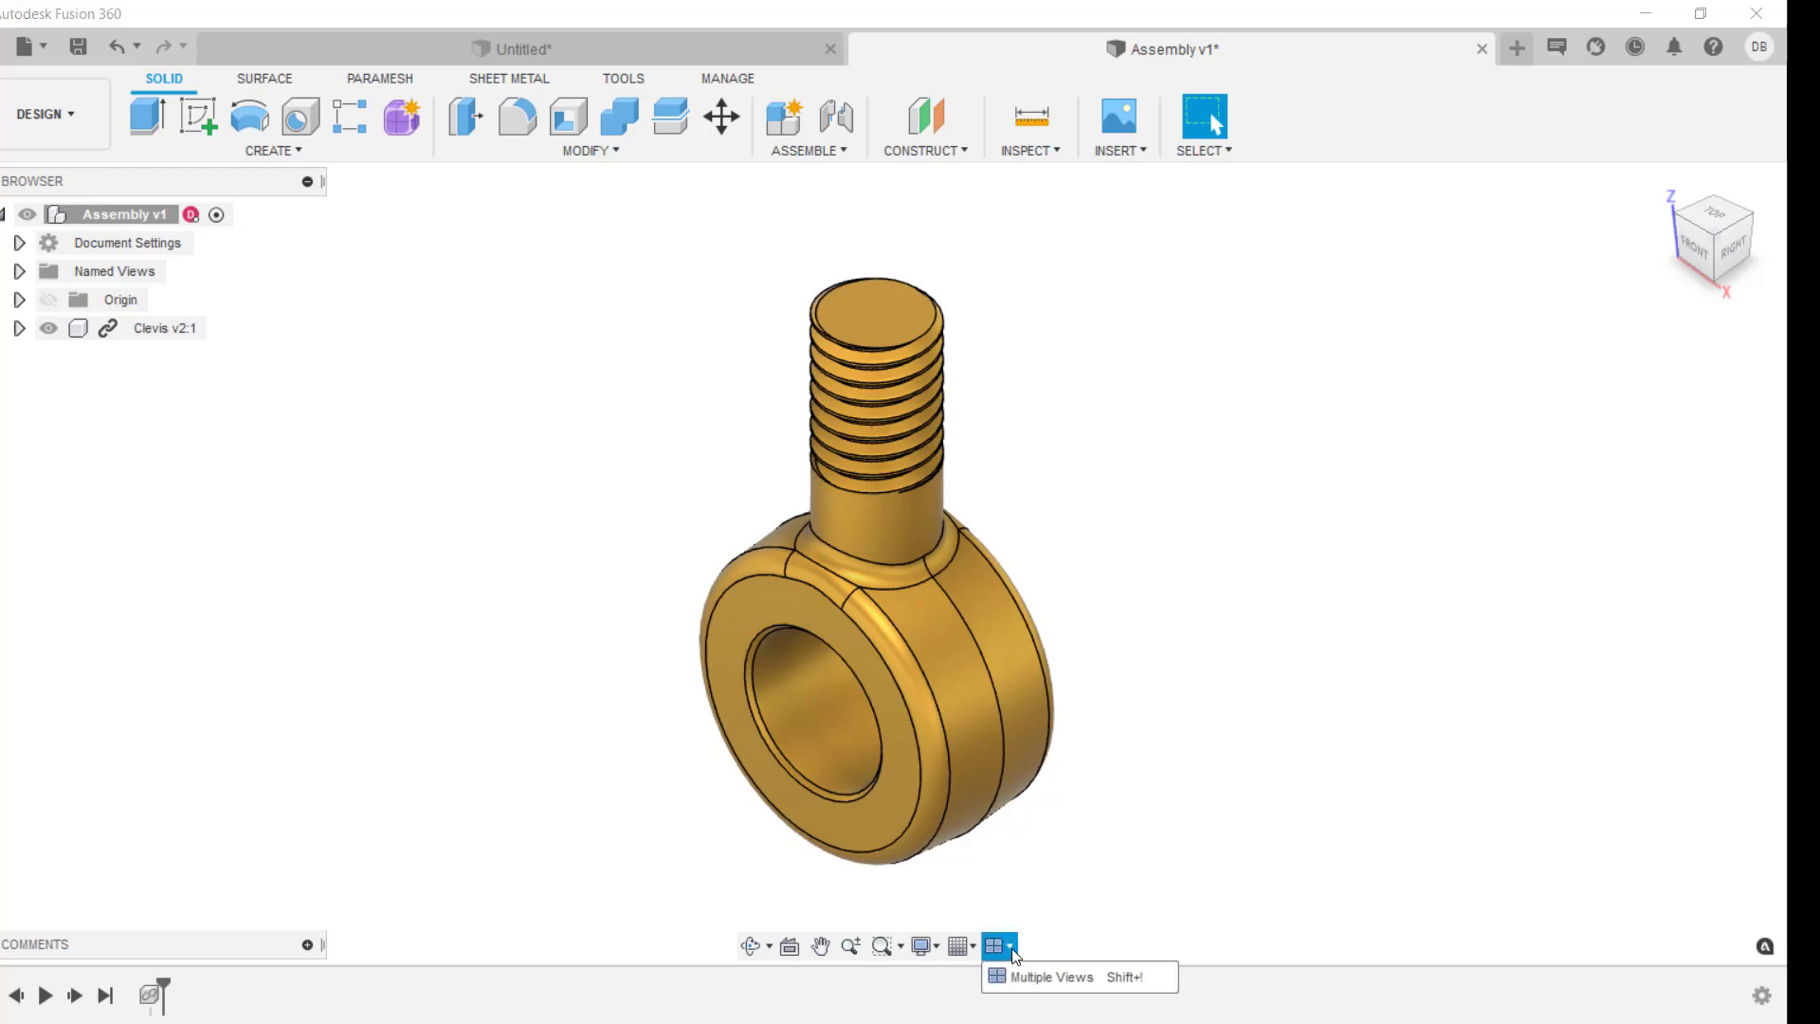
click(1021, 976)
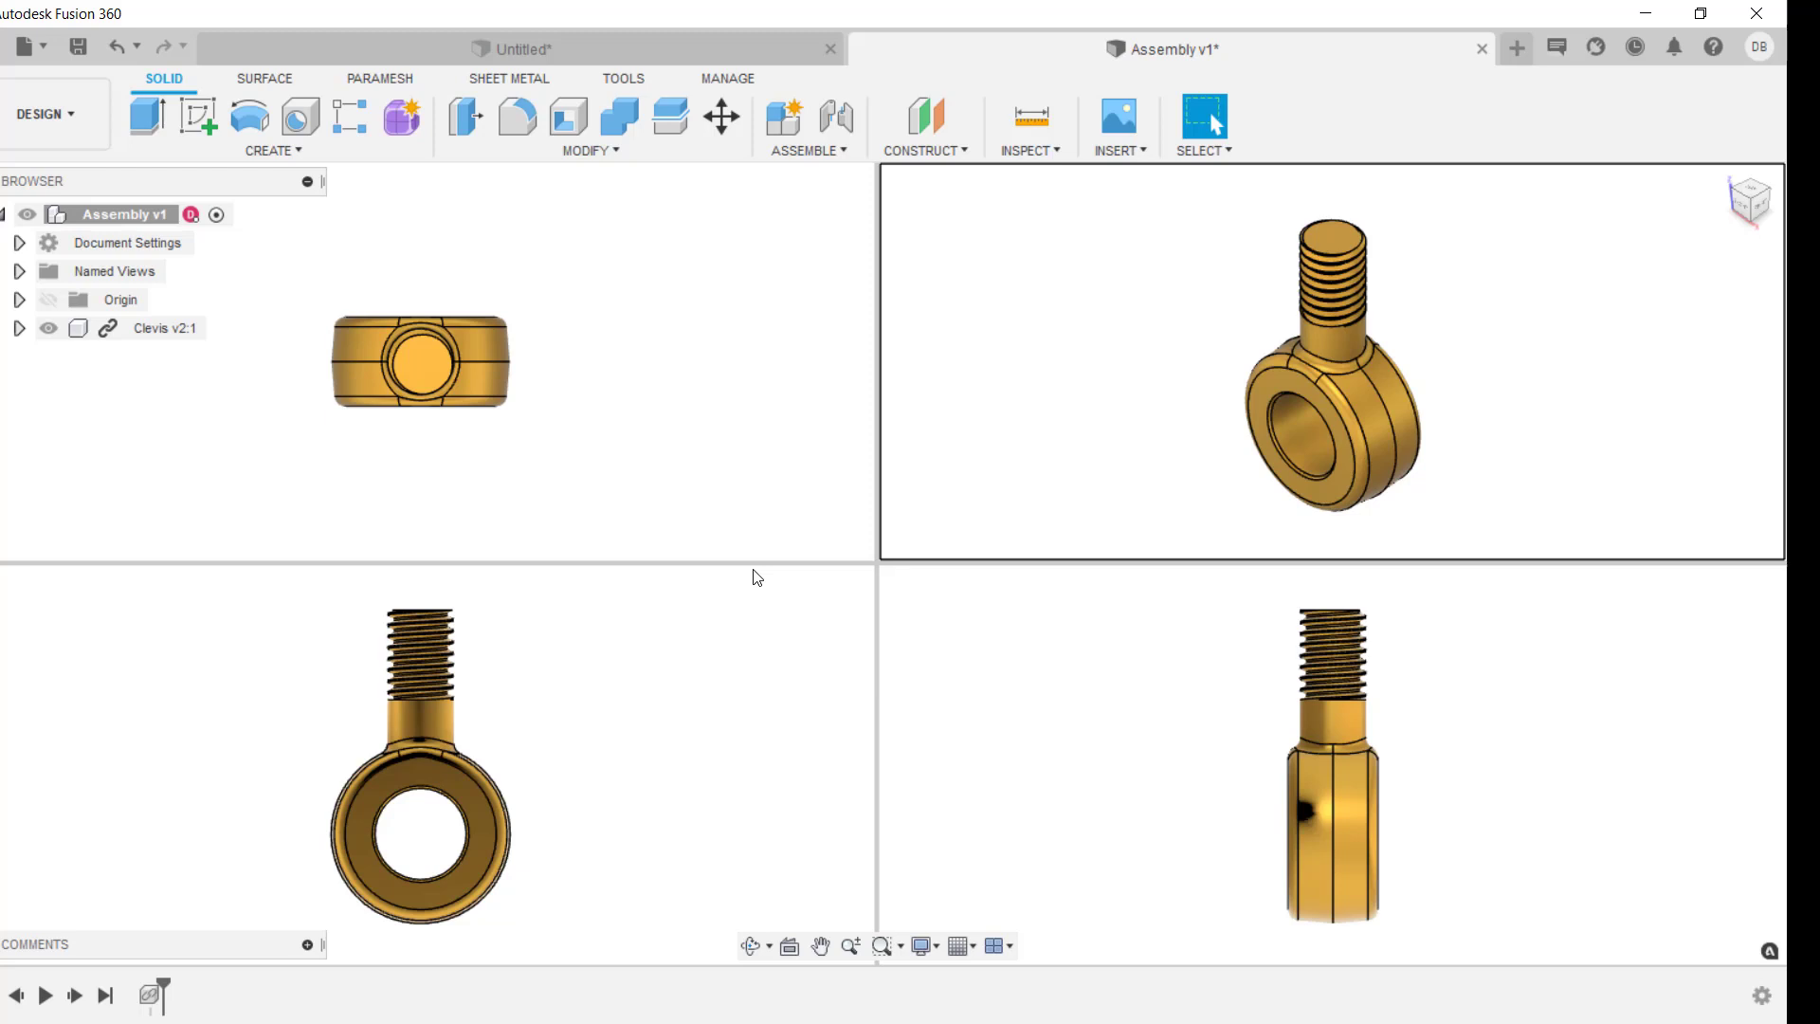
click(454, 417)
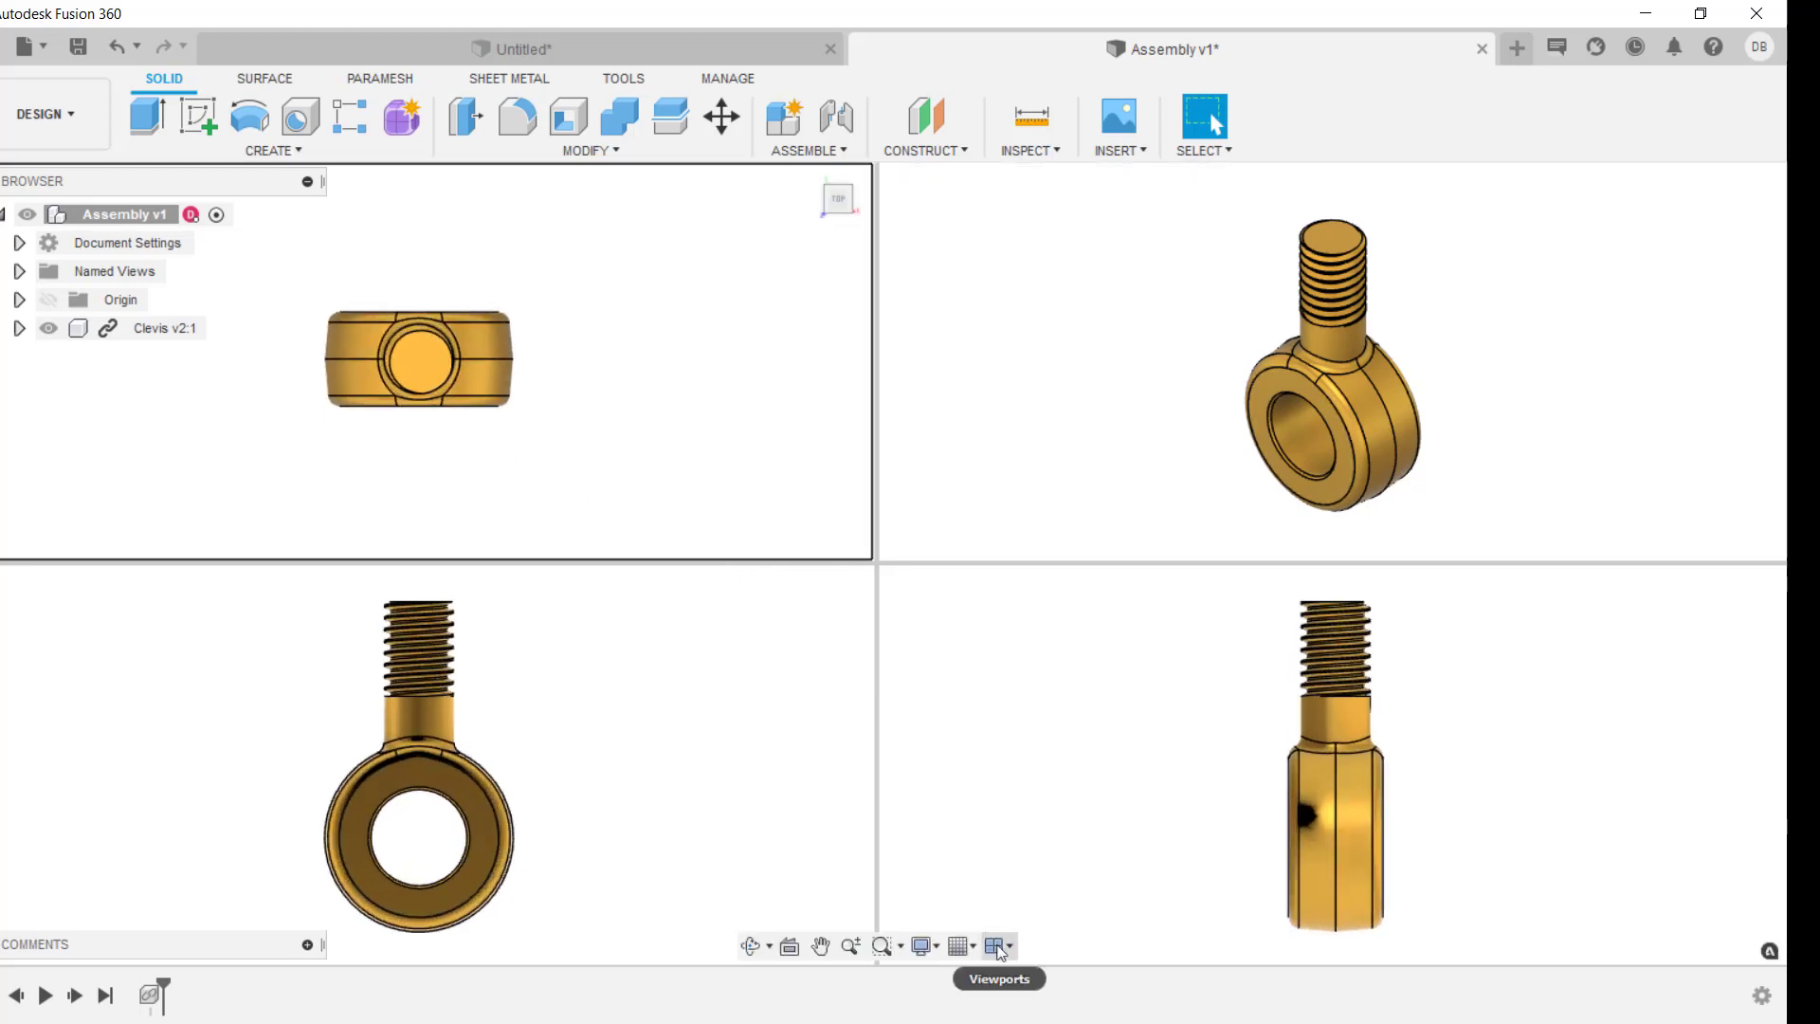
click(1001, 947)
click(1022, 889)
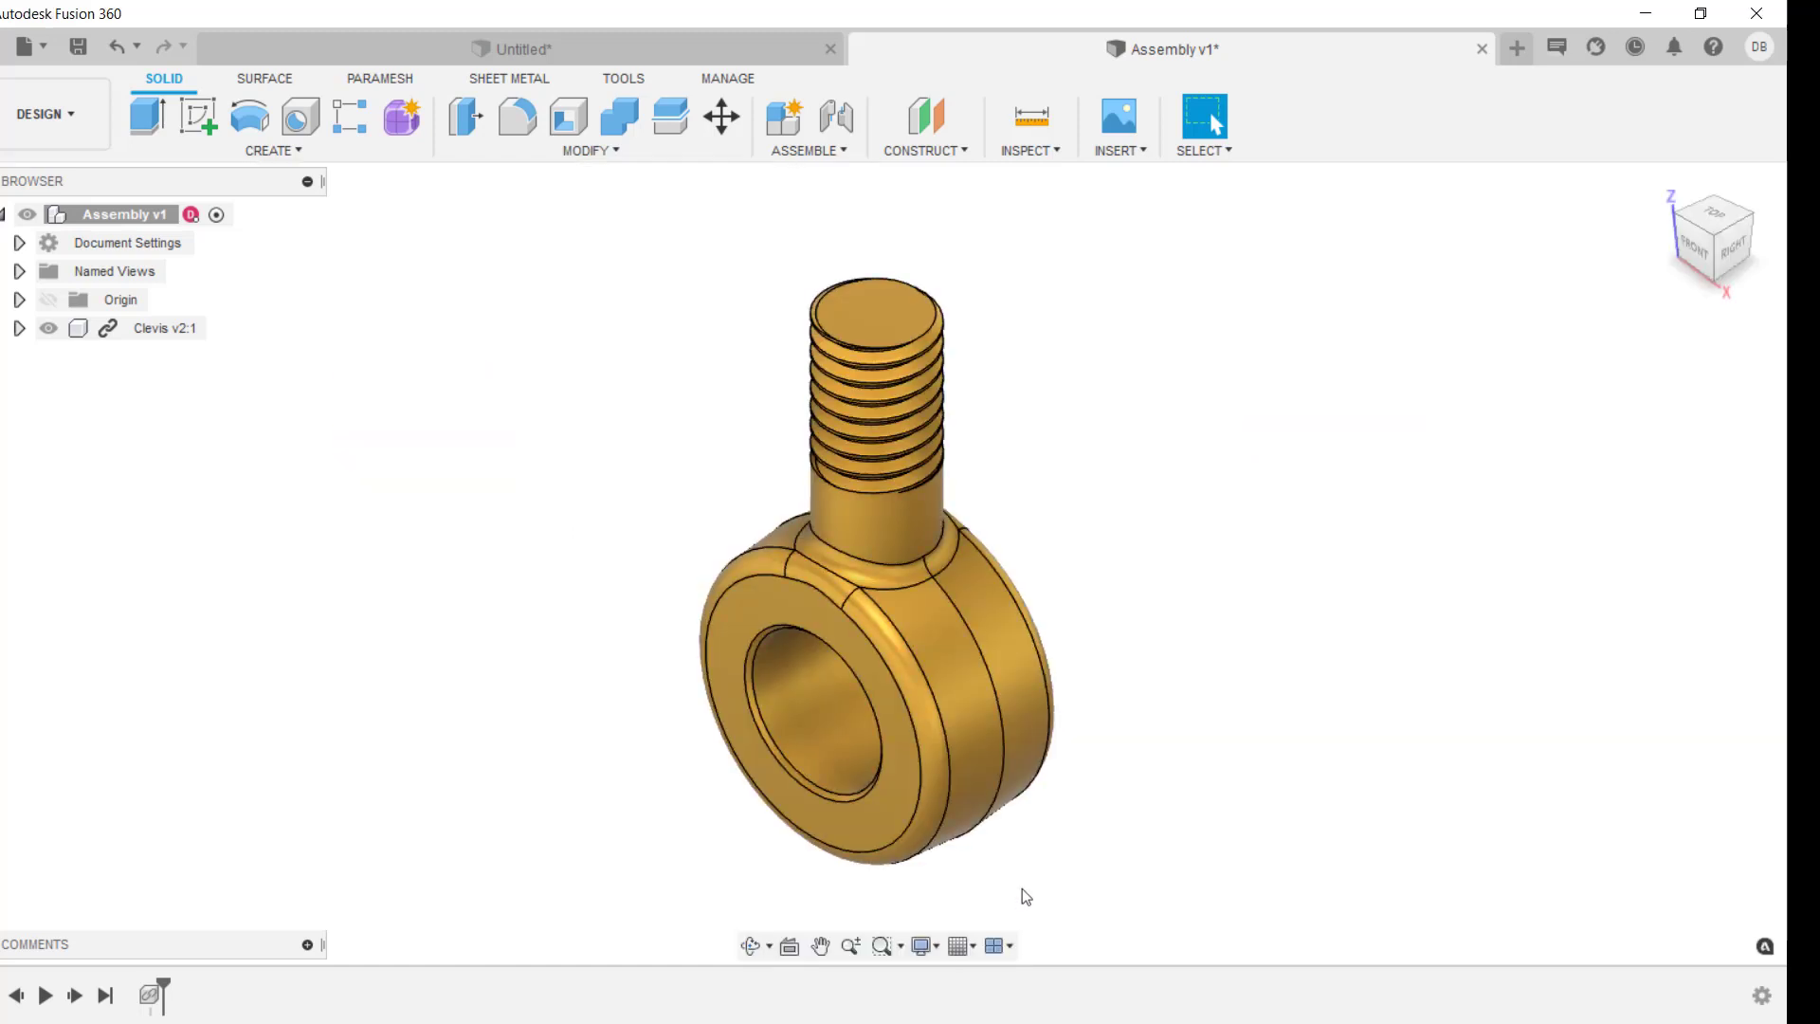
- Turn the layout grid on and then back off
click(974, 948)
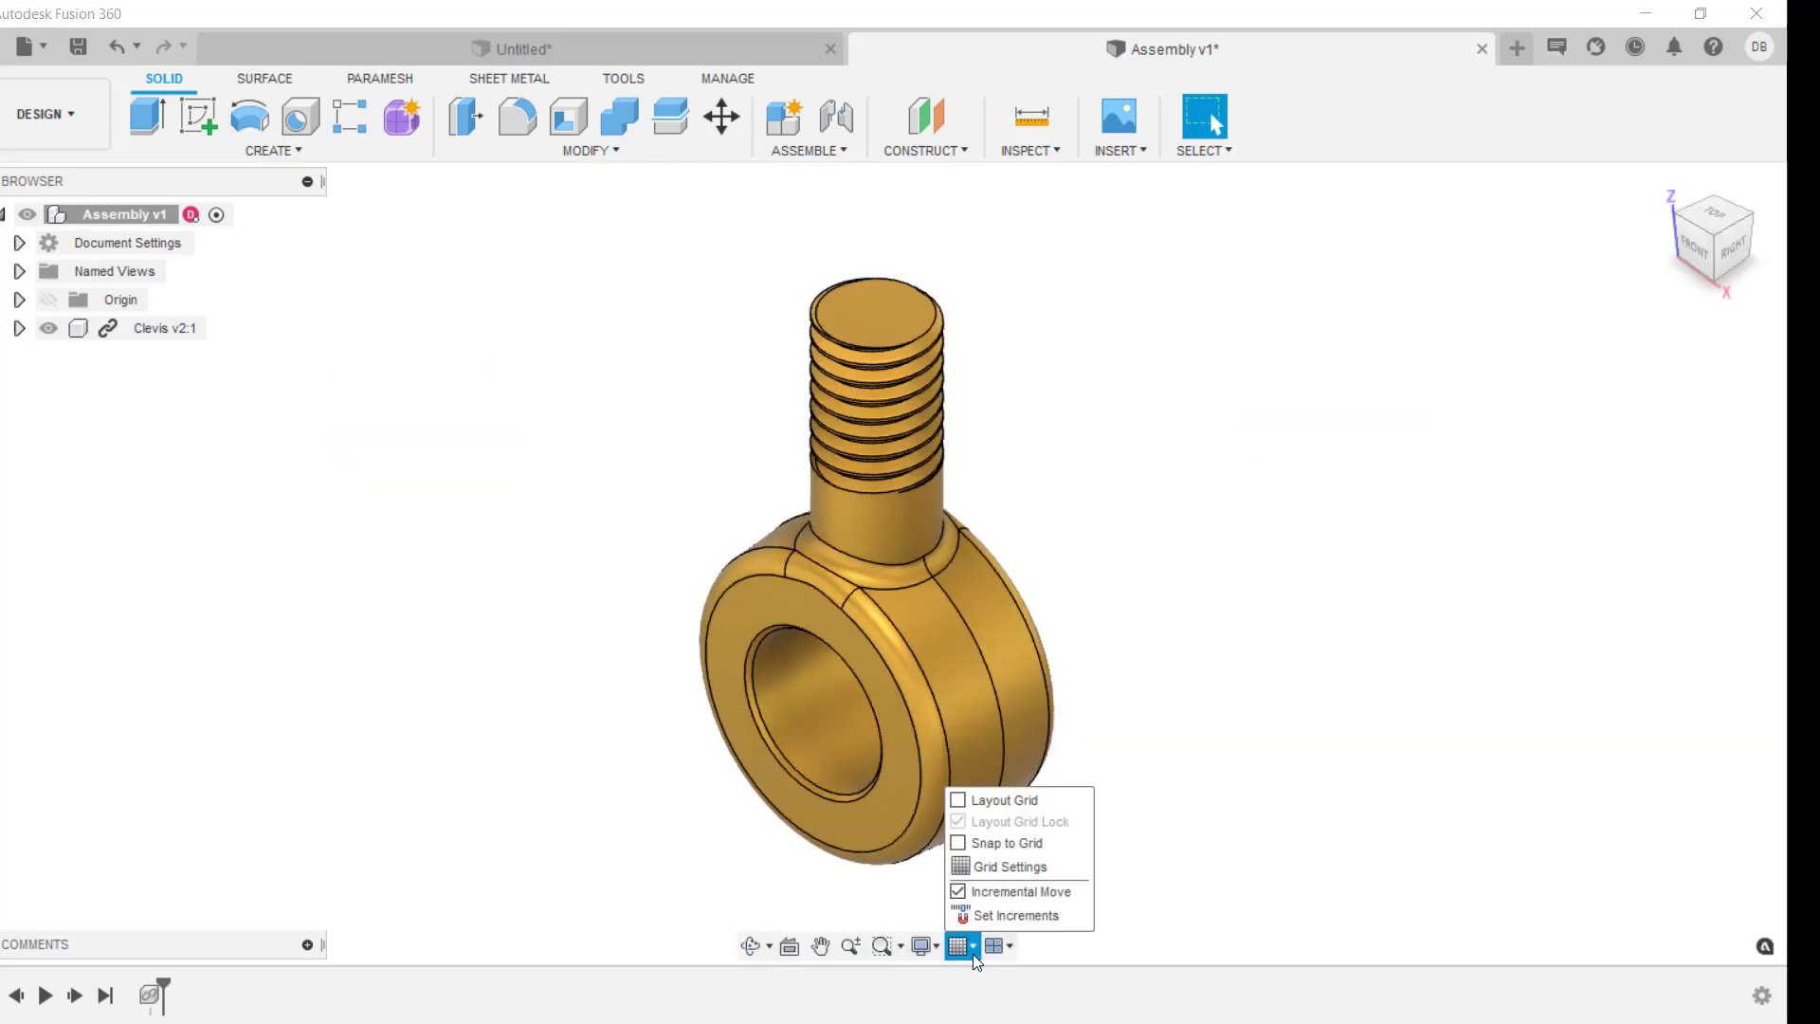
click(979, 801)
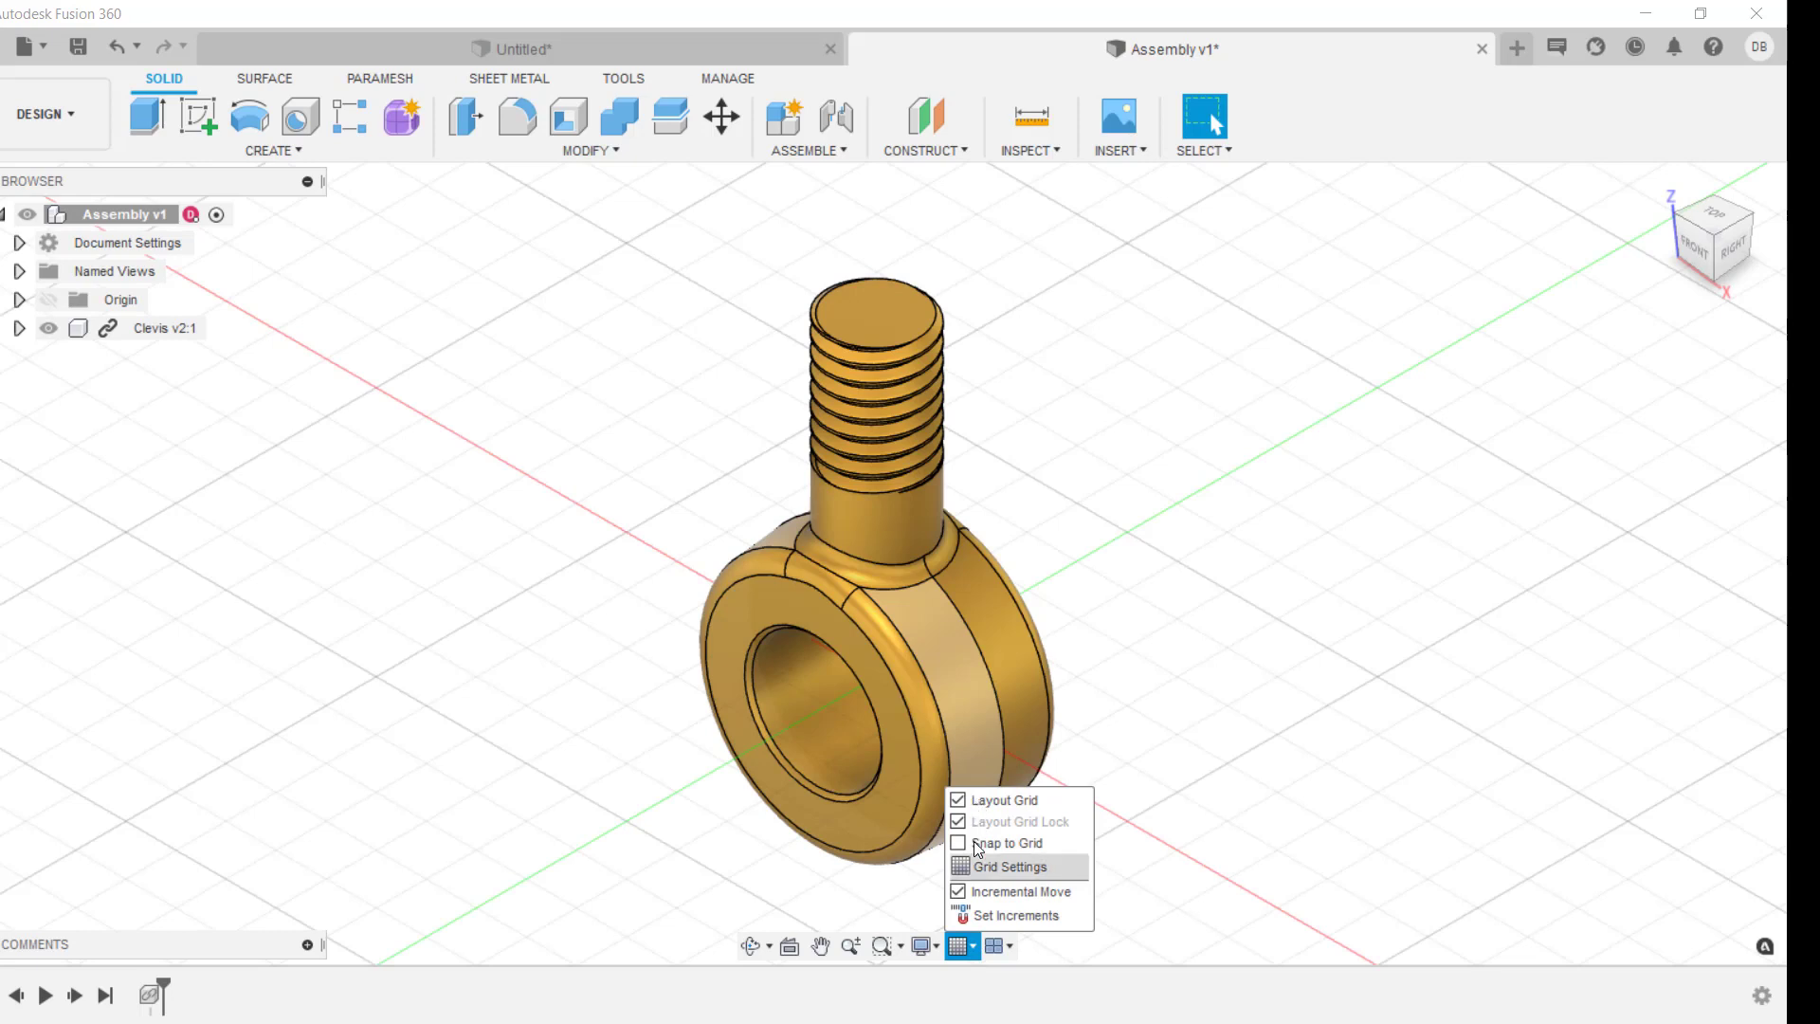
click(986, 800)
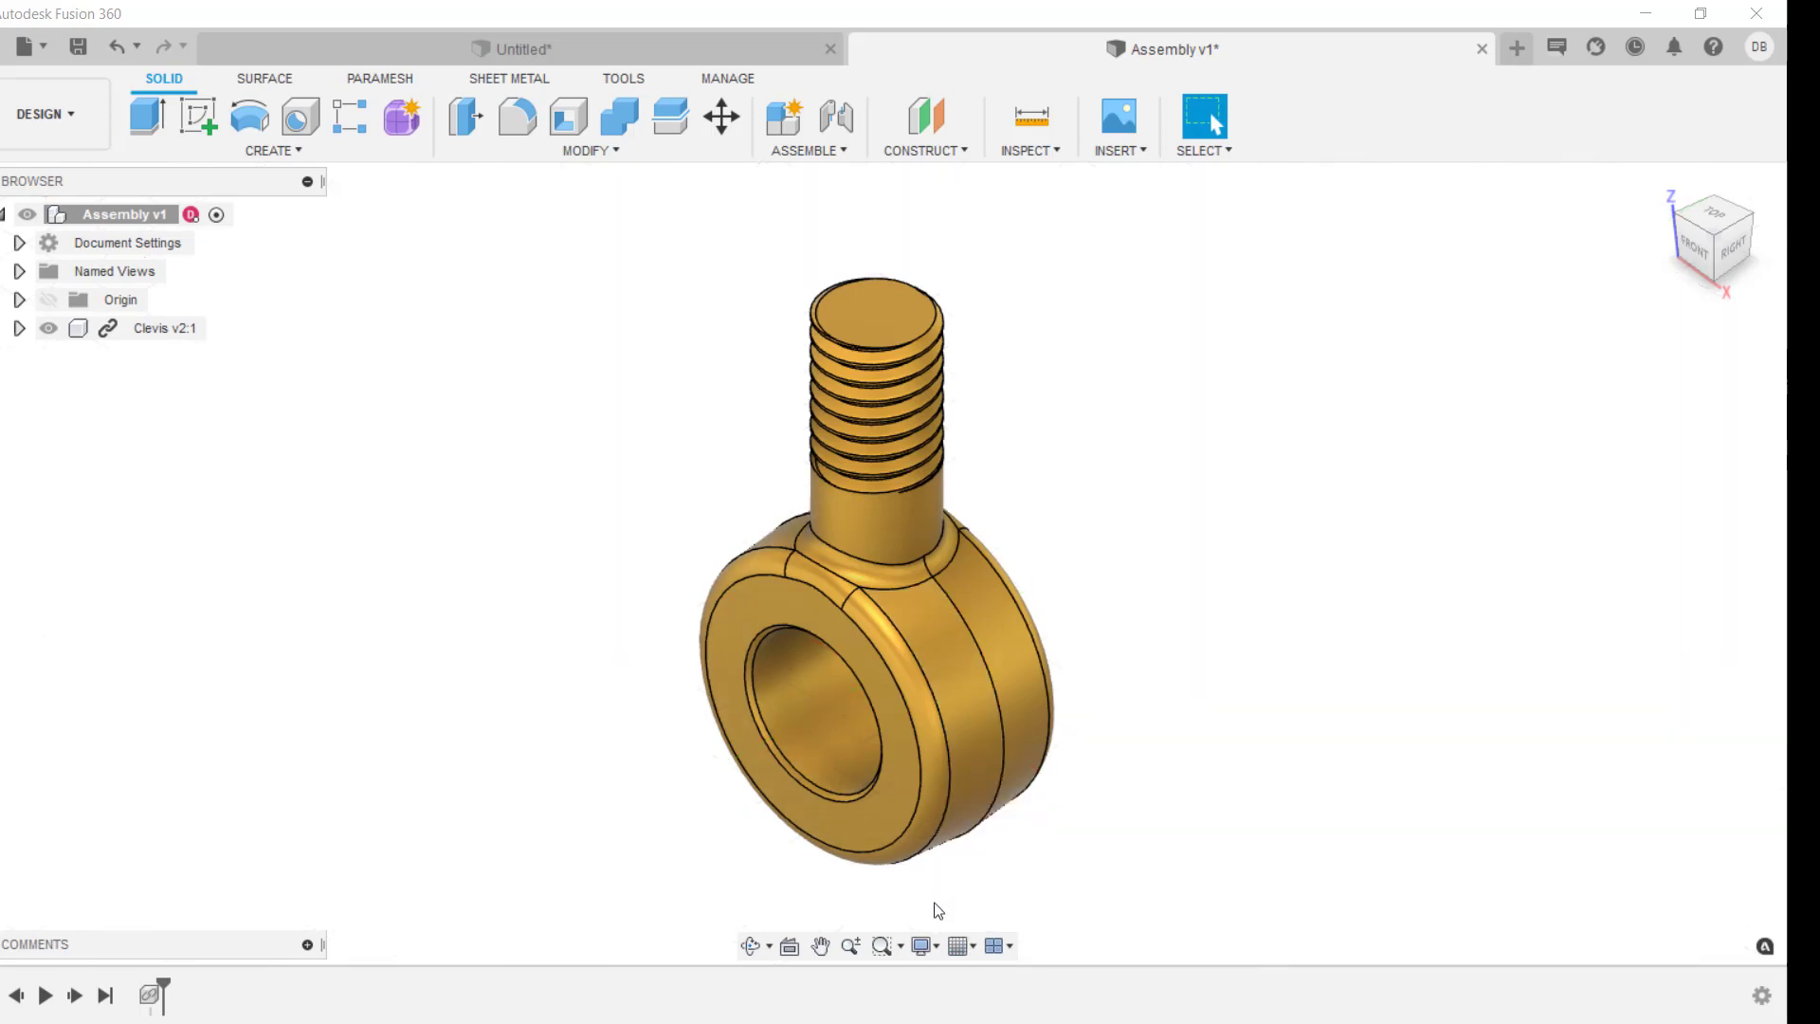
click(933, 948)
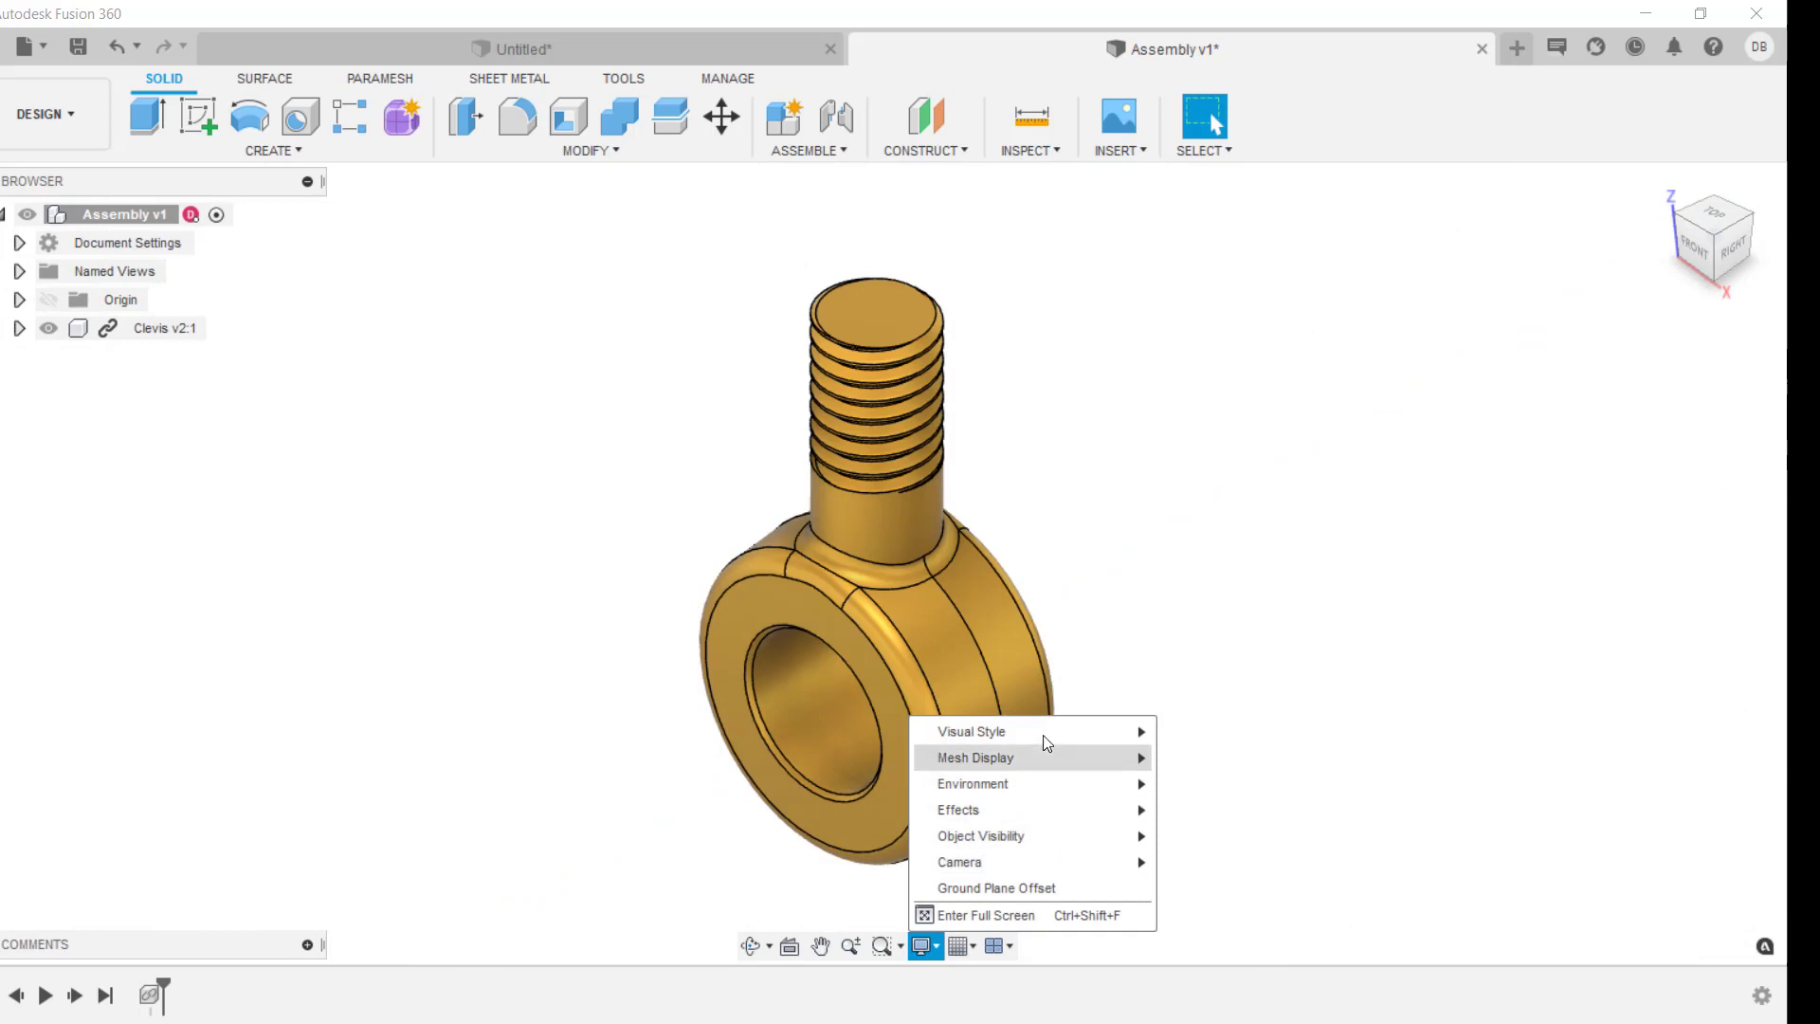
- Try Wireframe with Visible Edges Only, orbit toward the front, then return to Shaded with Visible Edges Only
mouse_move(1043, 742)
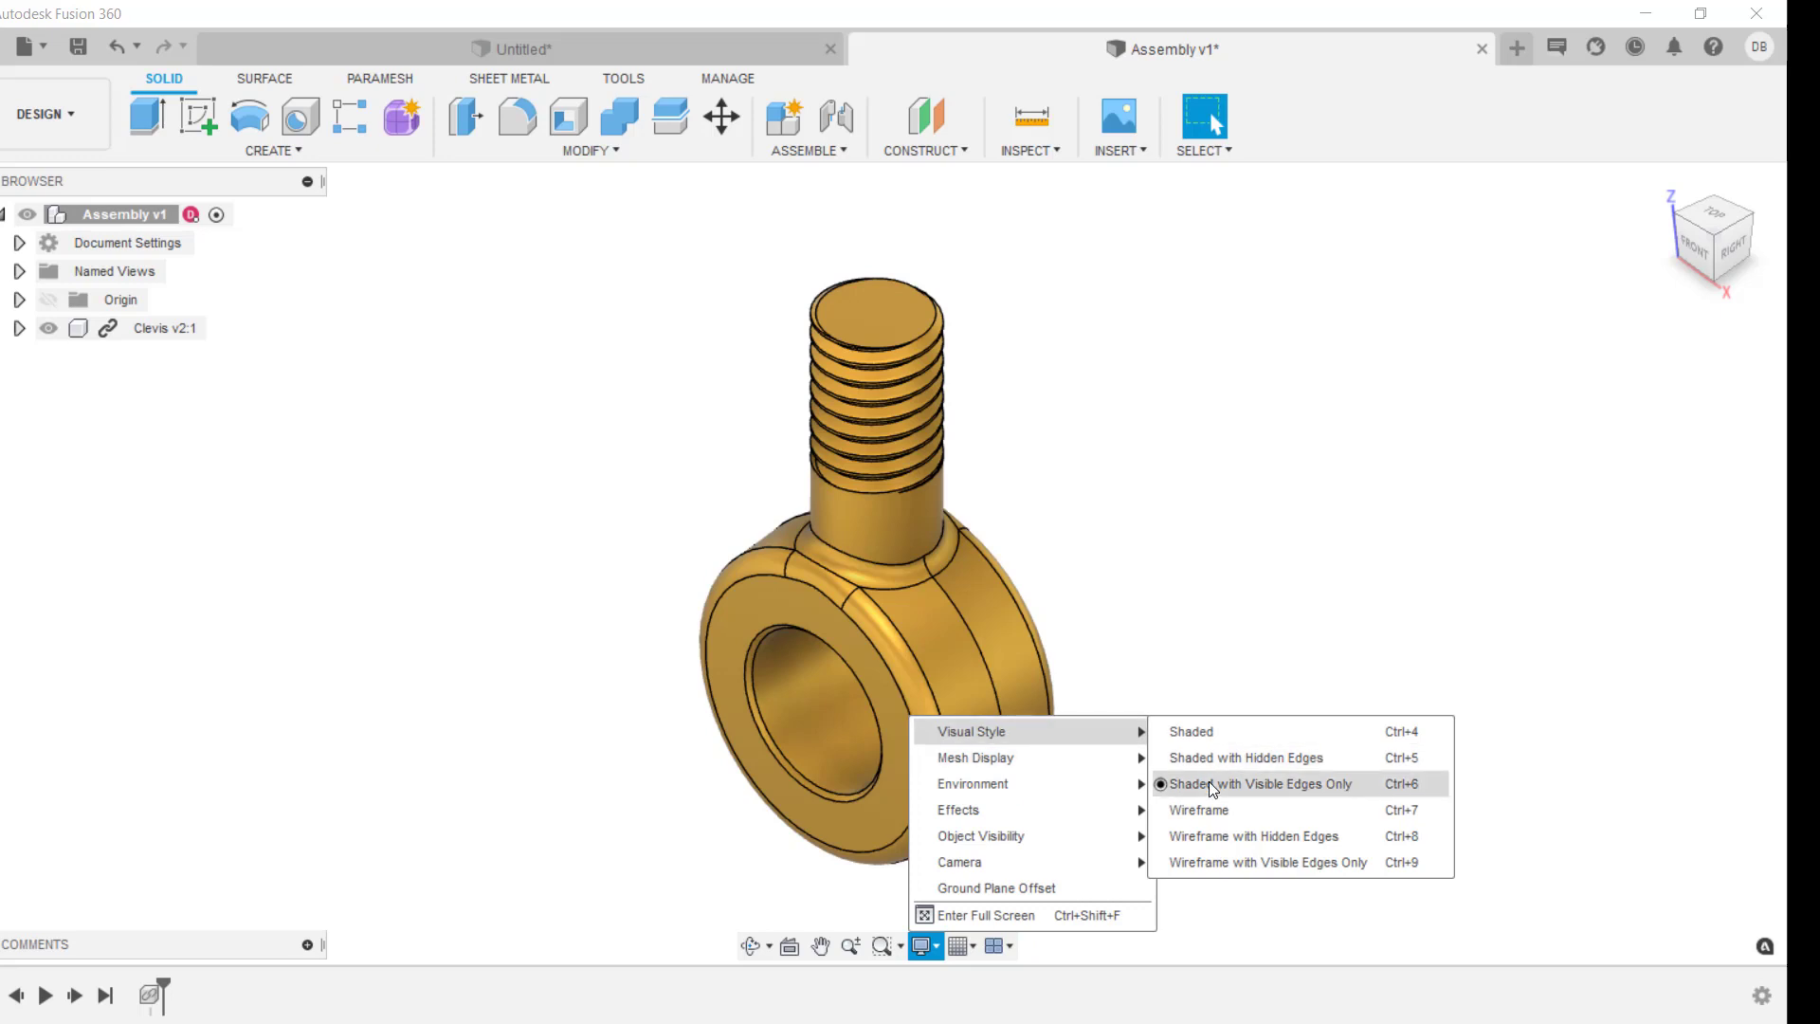
click(1237, 864)
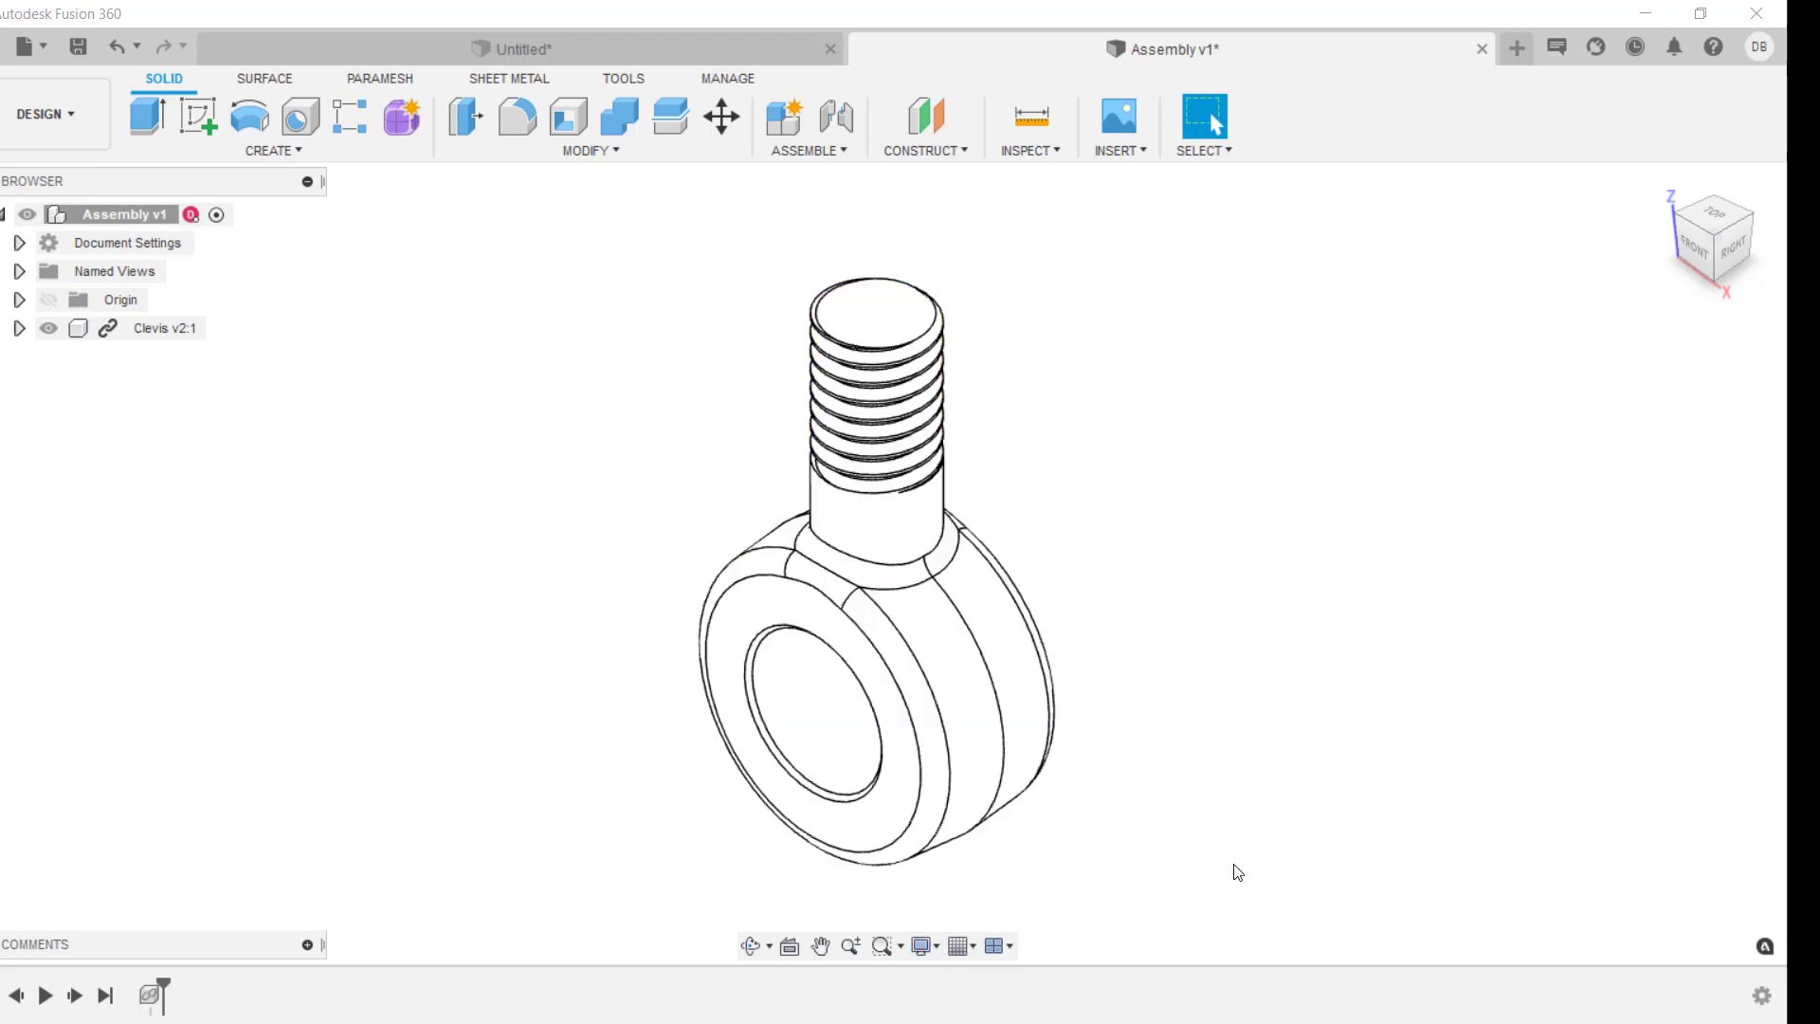
shift+middle_drag(1236, 867, 1024, 925)
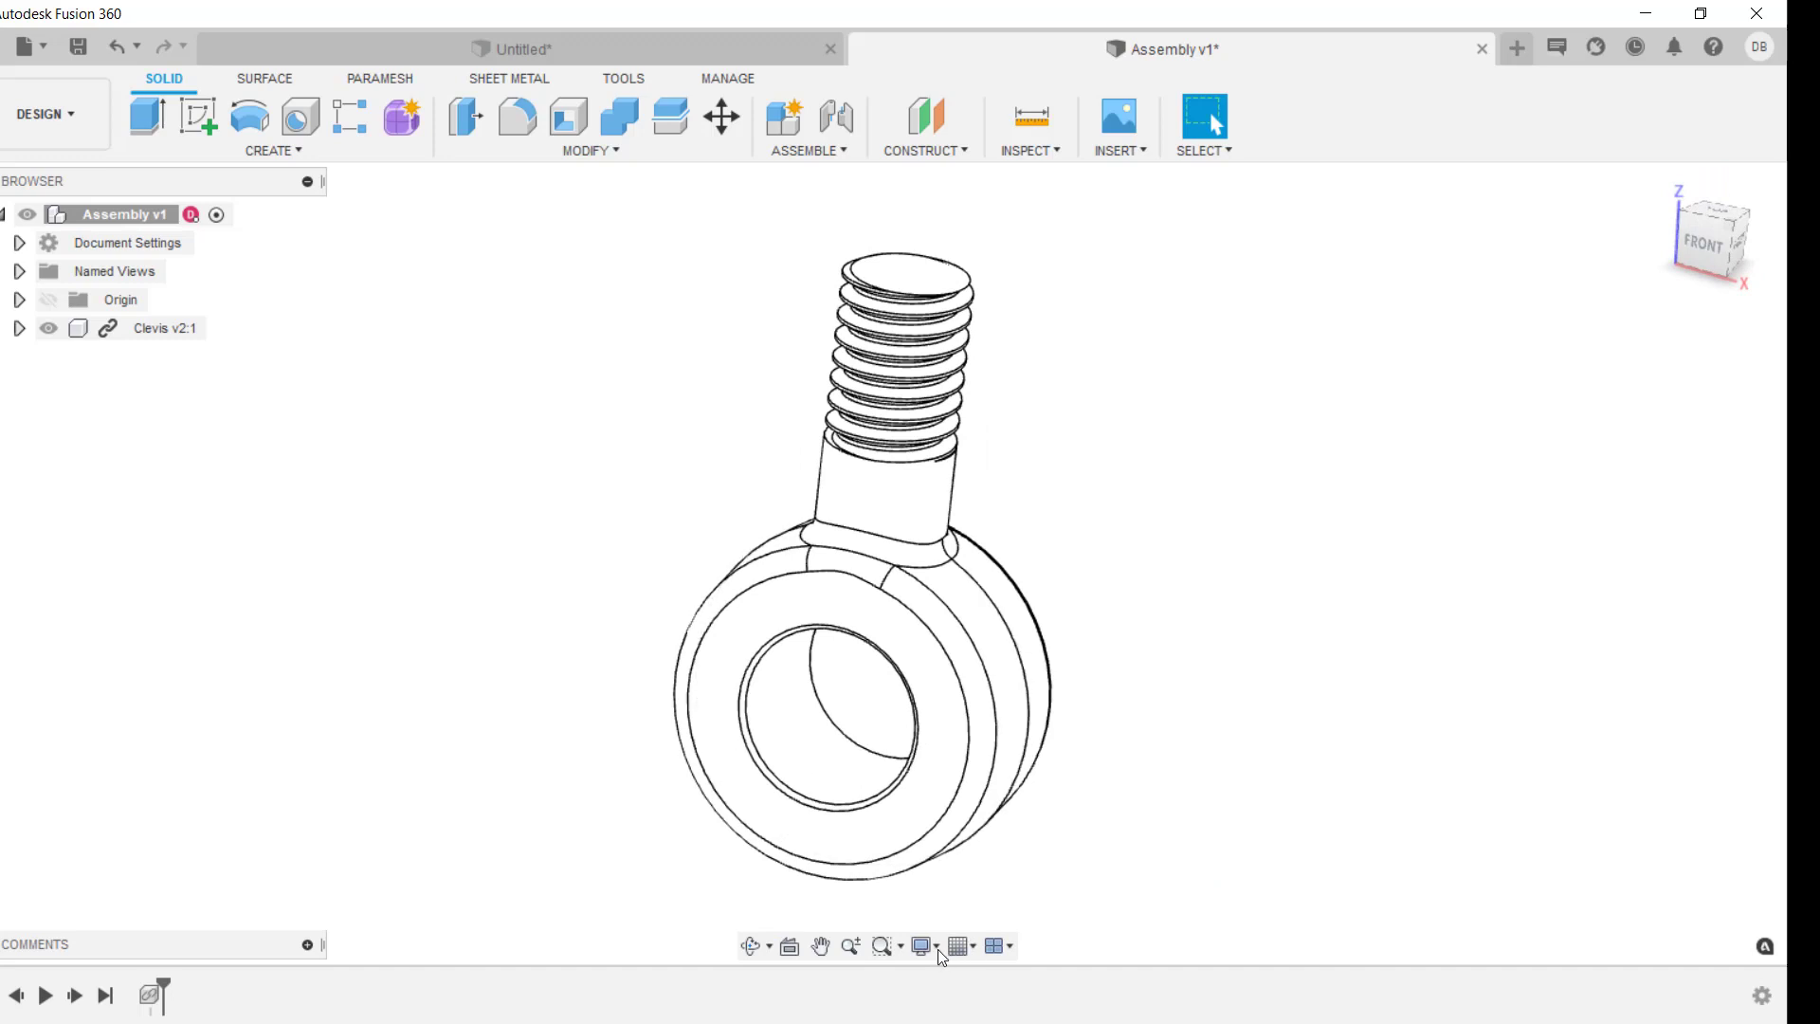
click(936, 946)
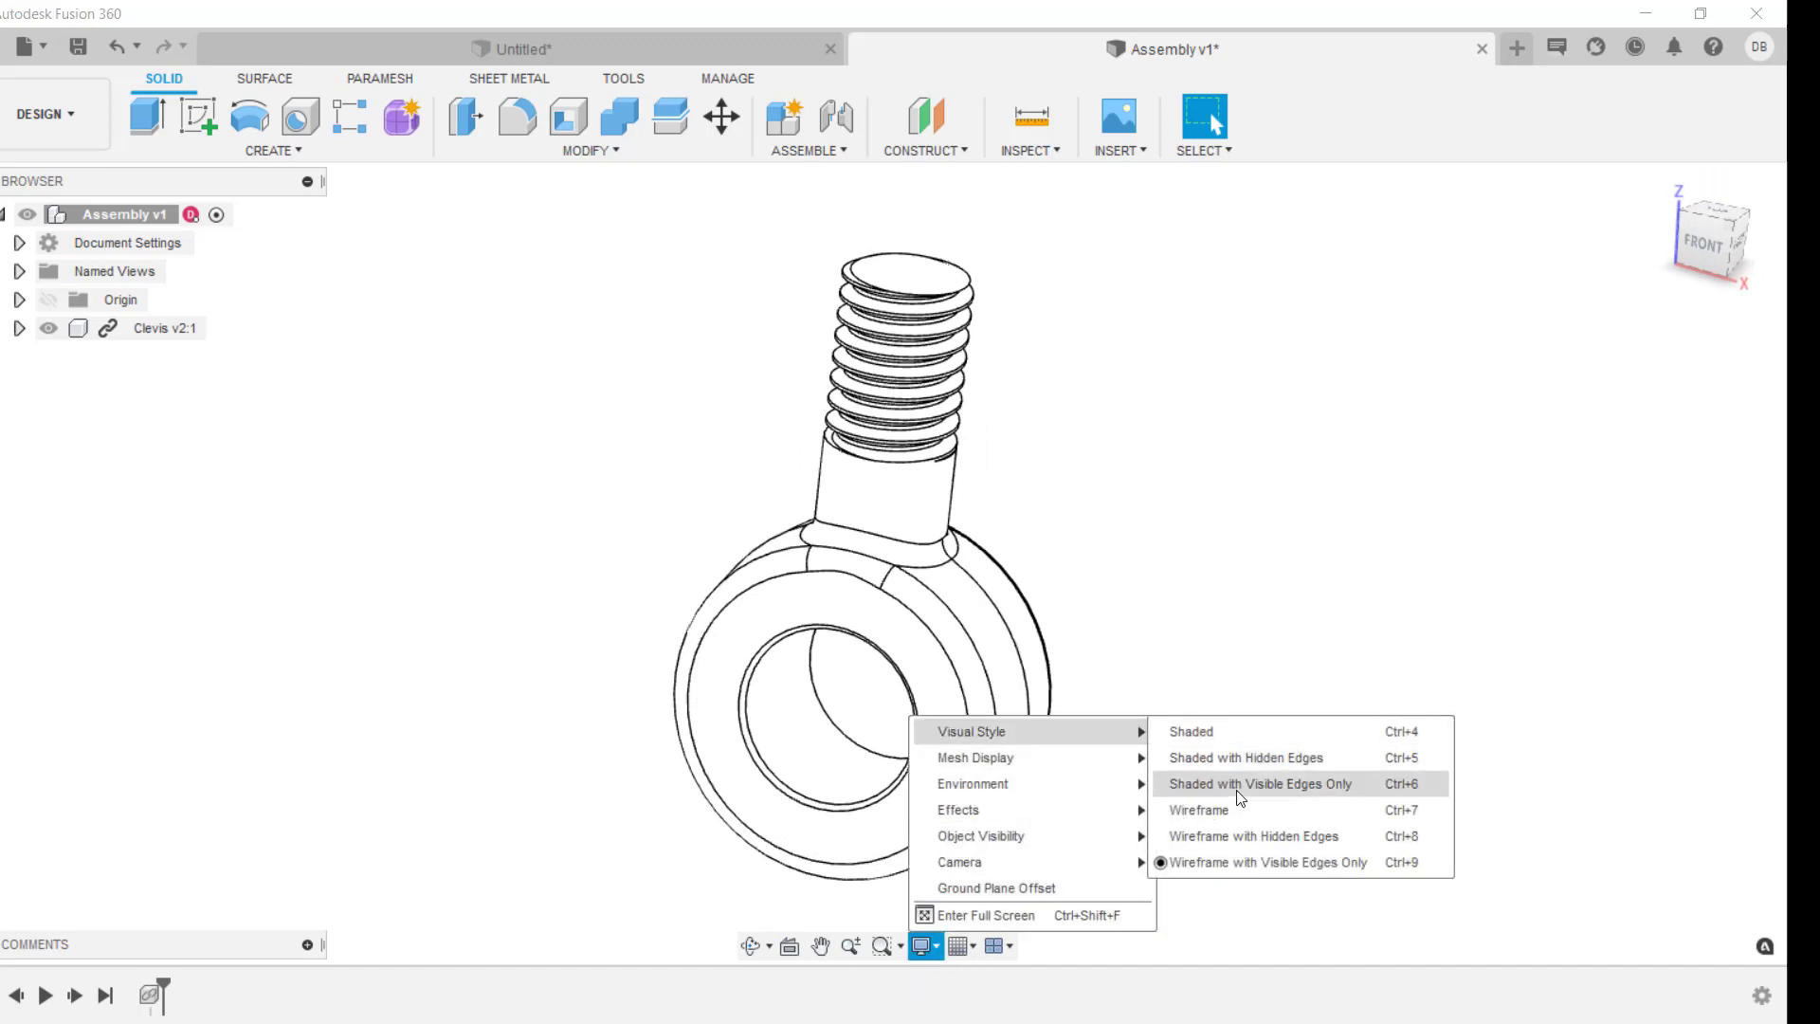
click(1239, 798)
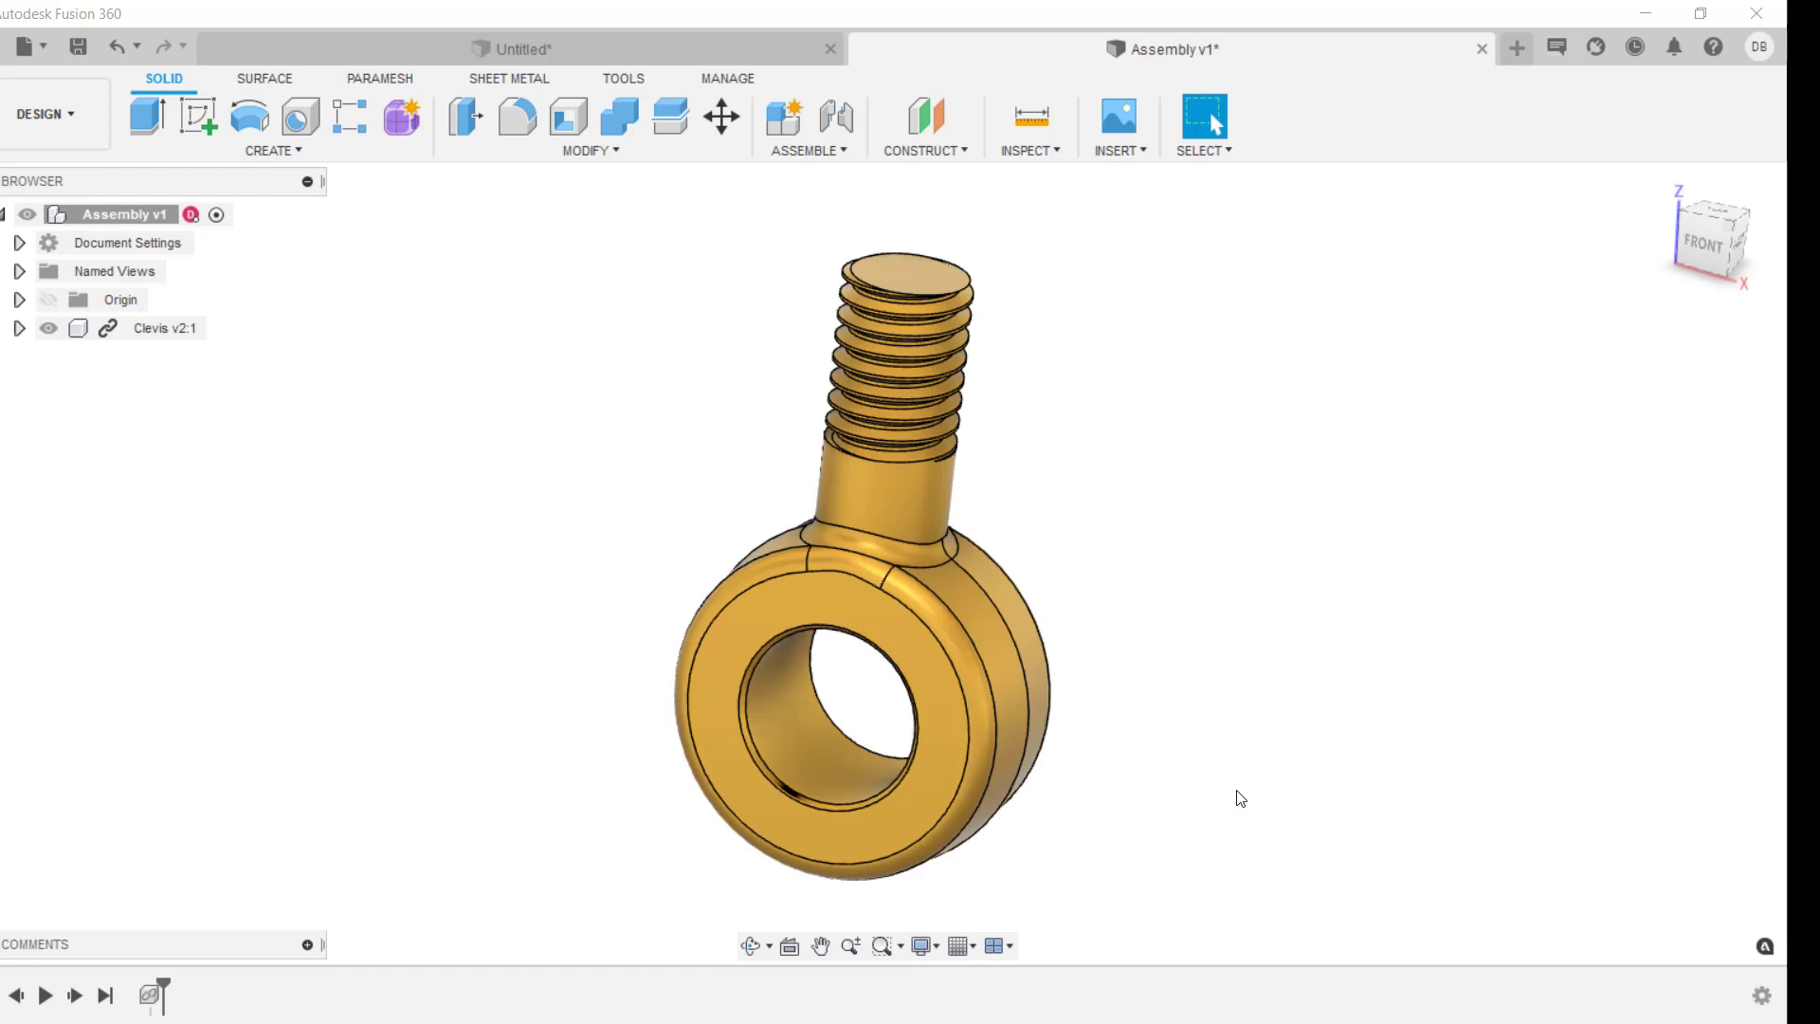
click(935, 948)
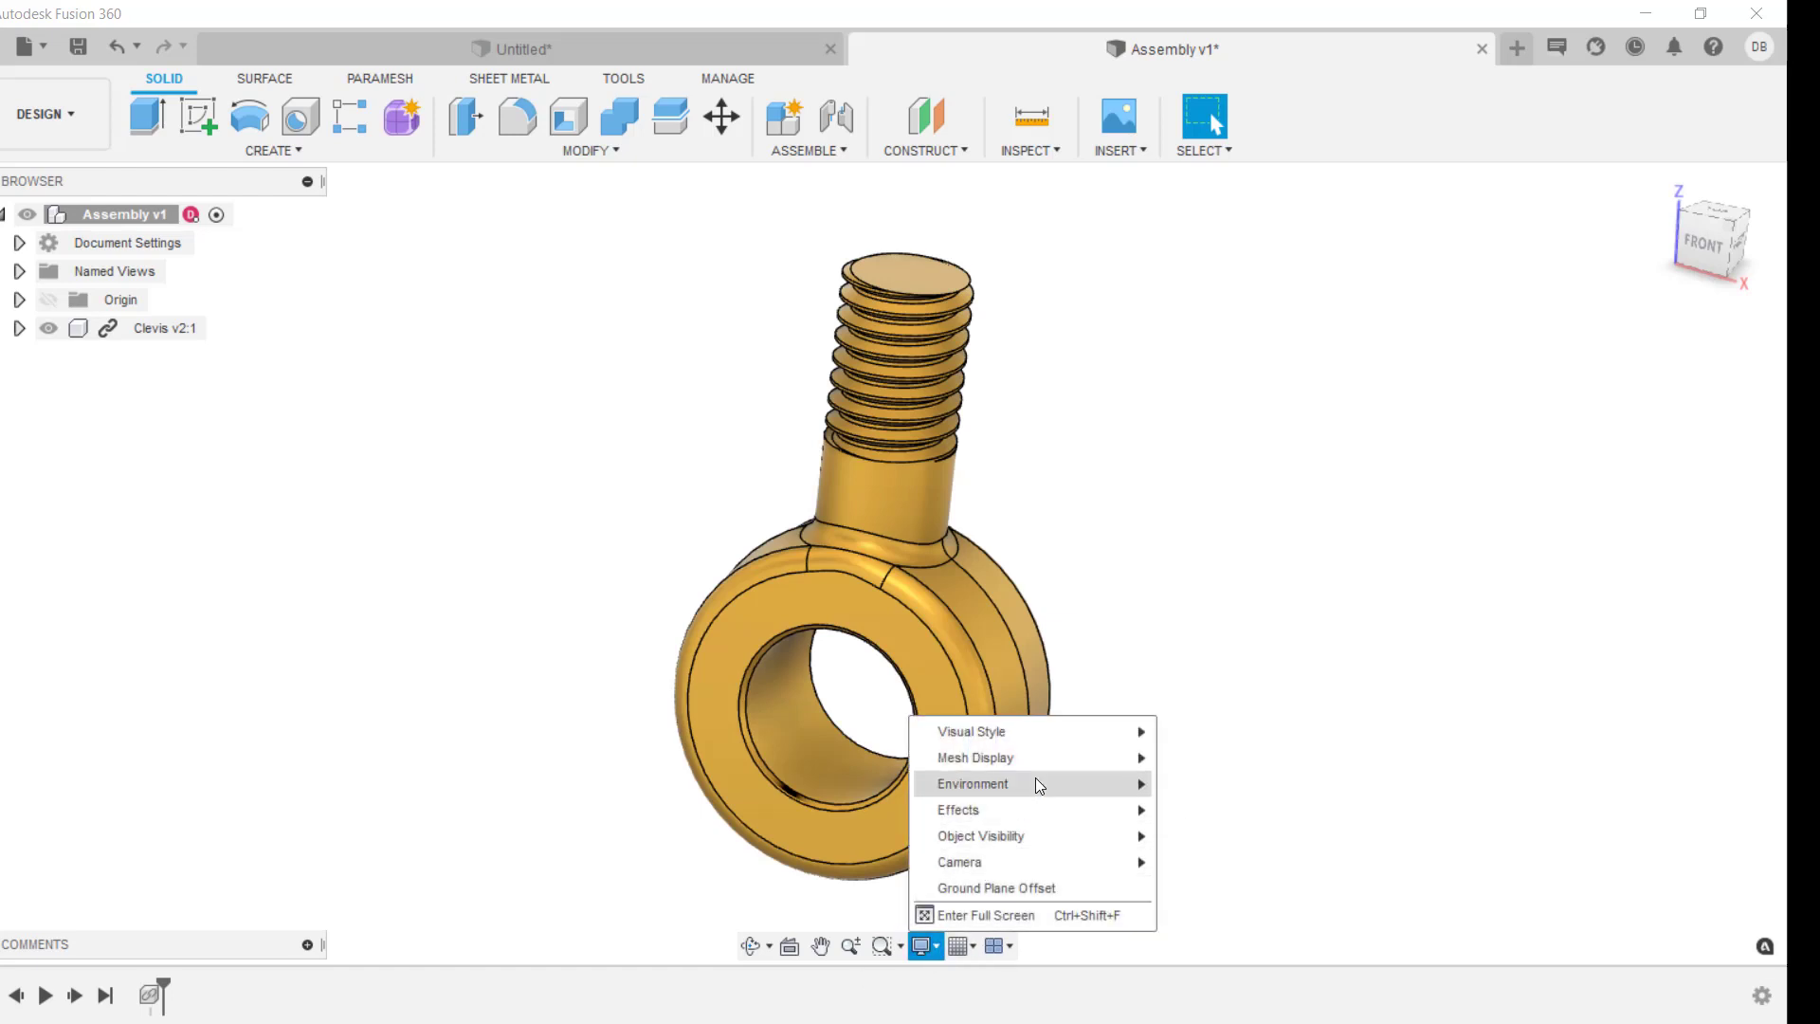
- Preview the Clevis in the Tranquility Blue environment, then switch it to Photo Booth
mouse_move(1035, 783)
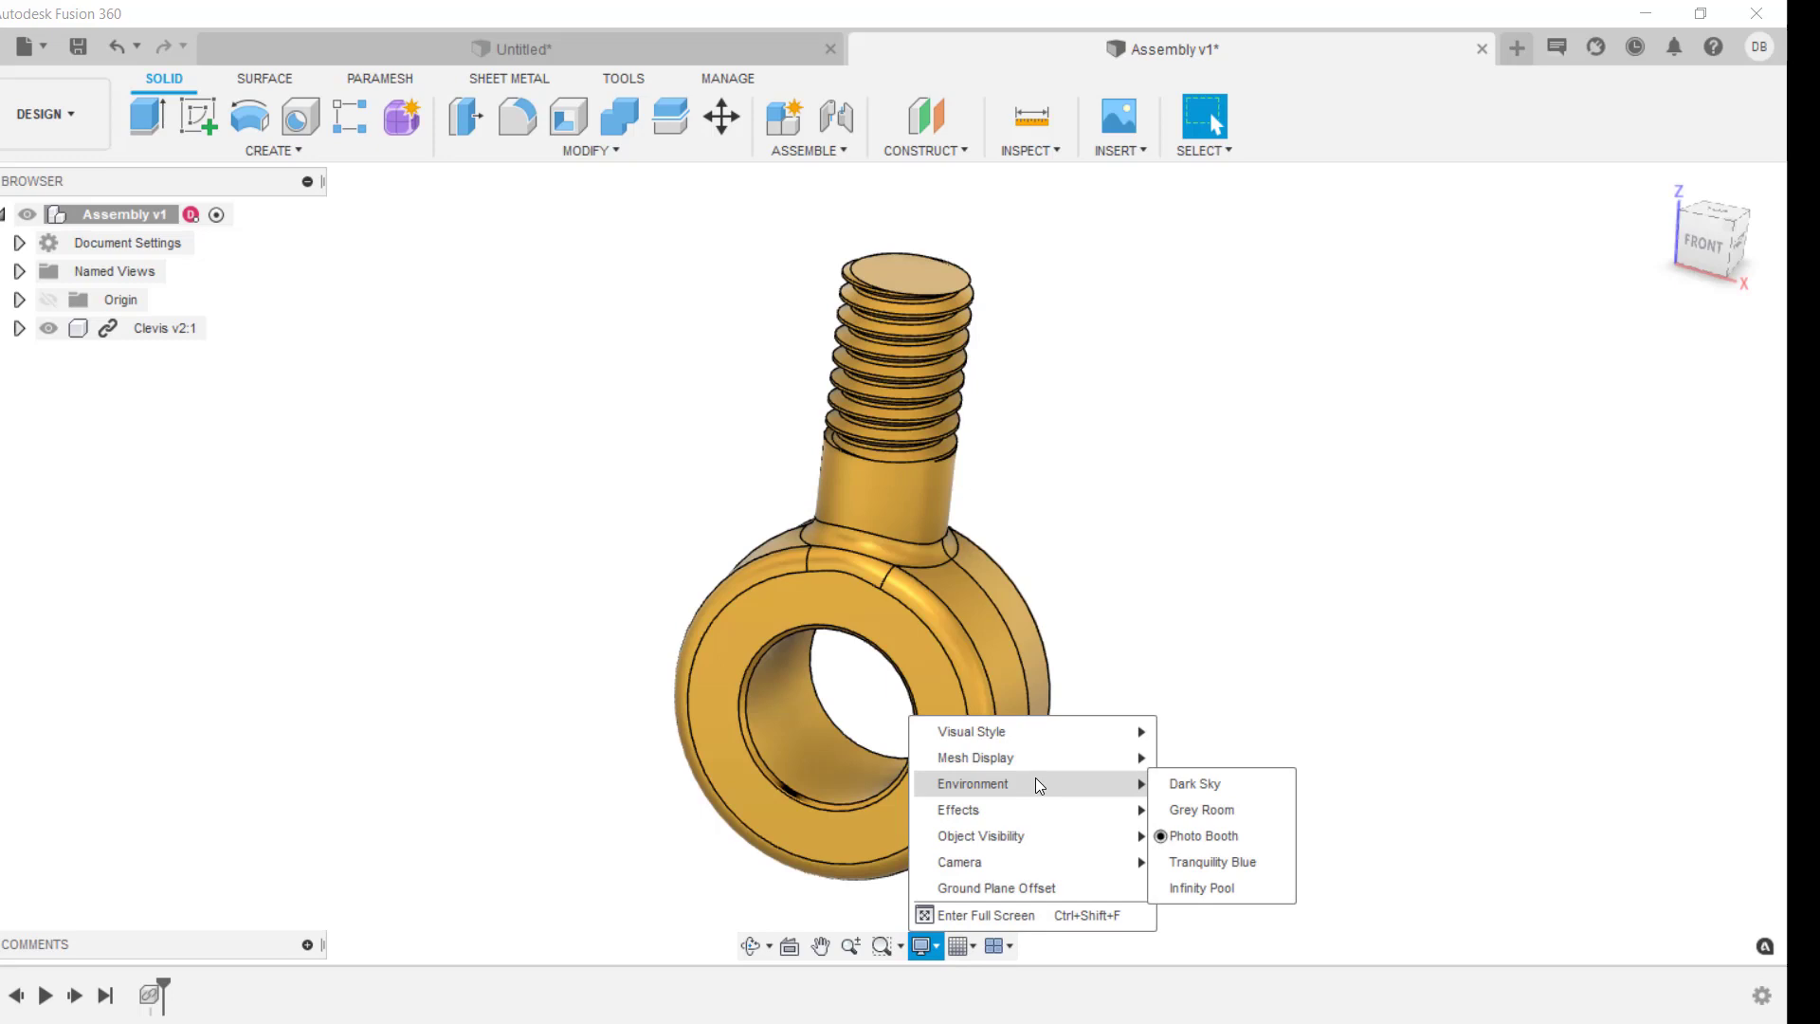
click(1217, 862)
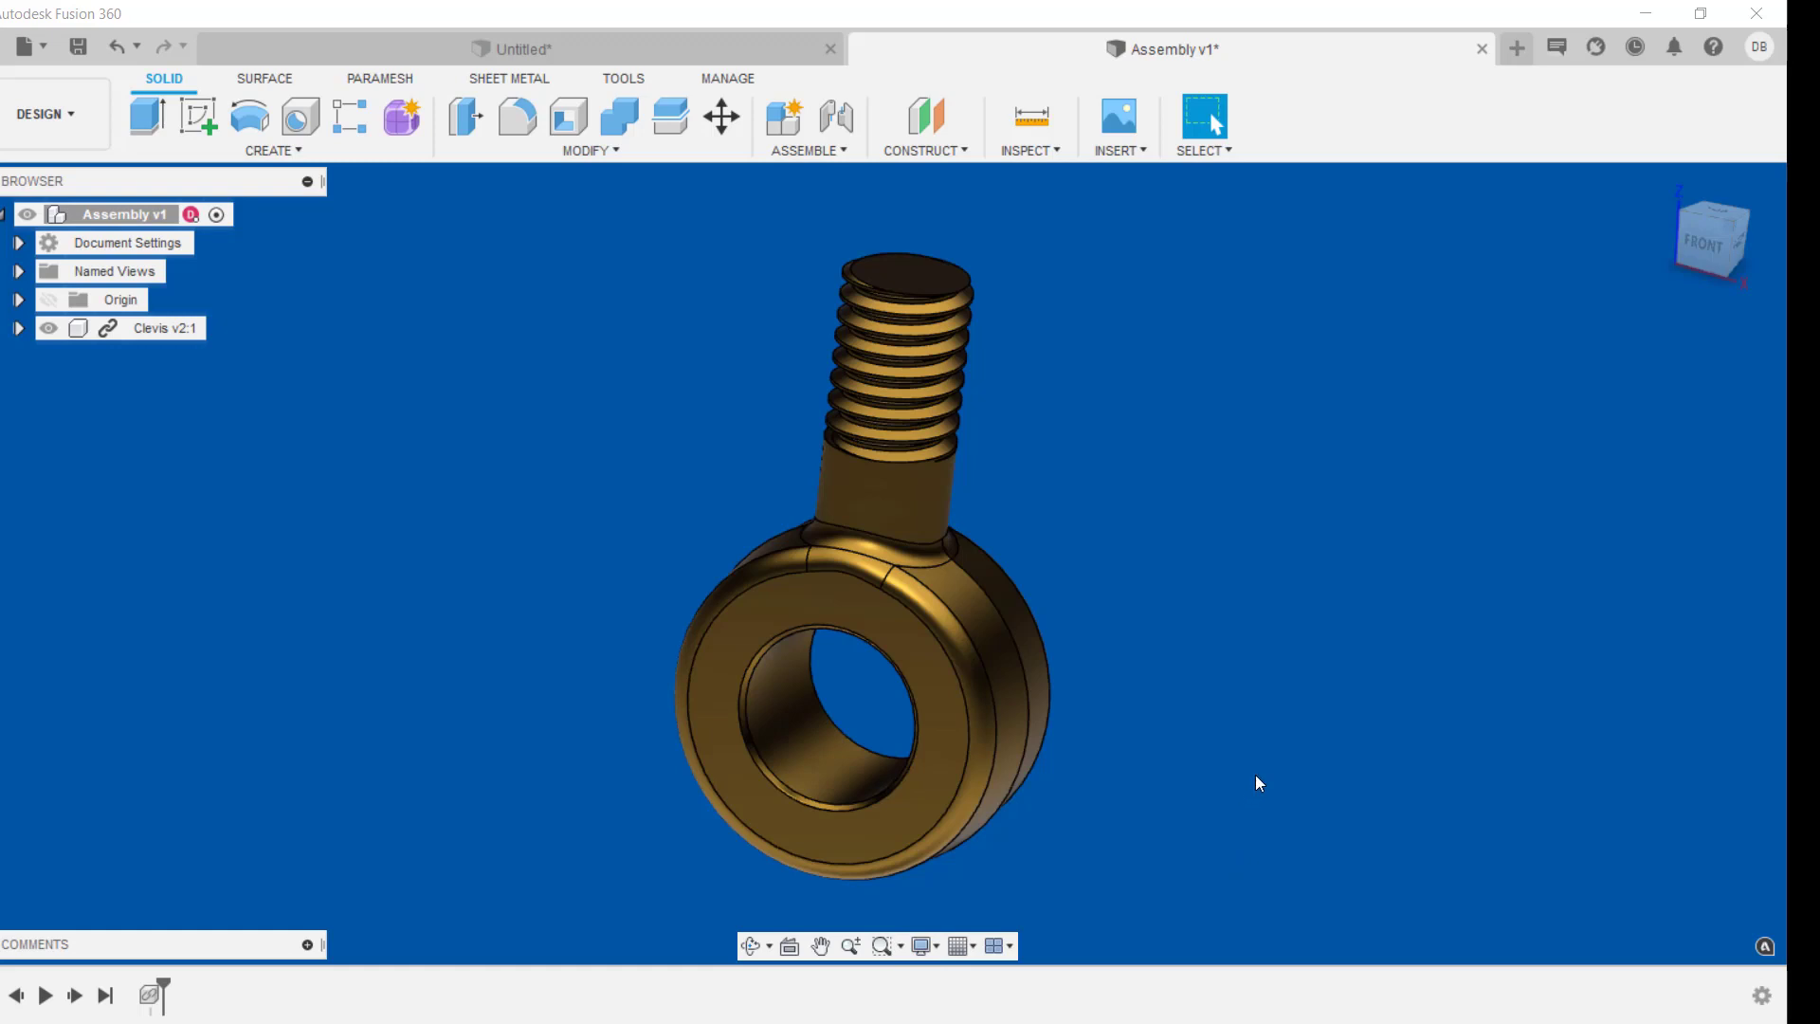
click(927, 947)
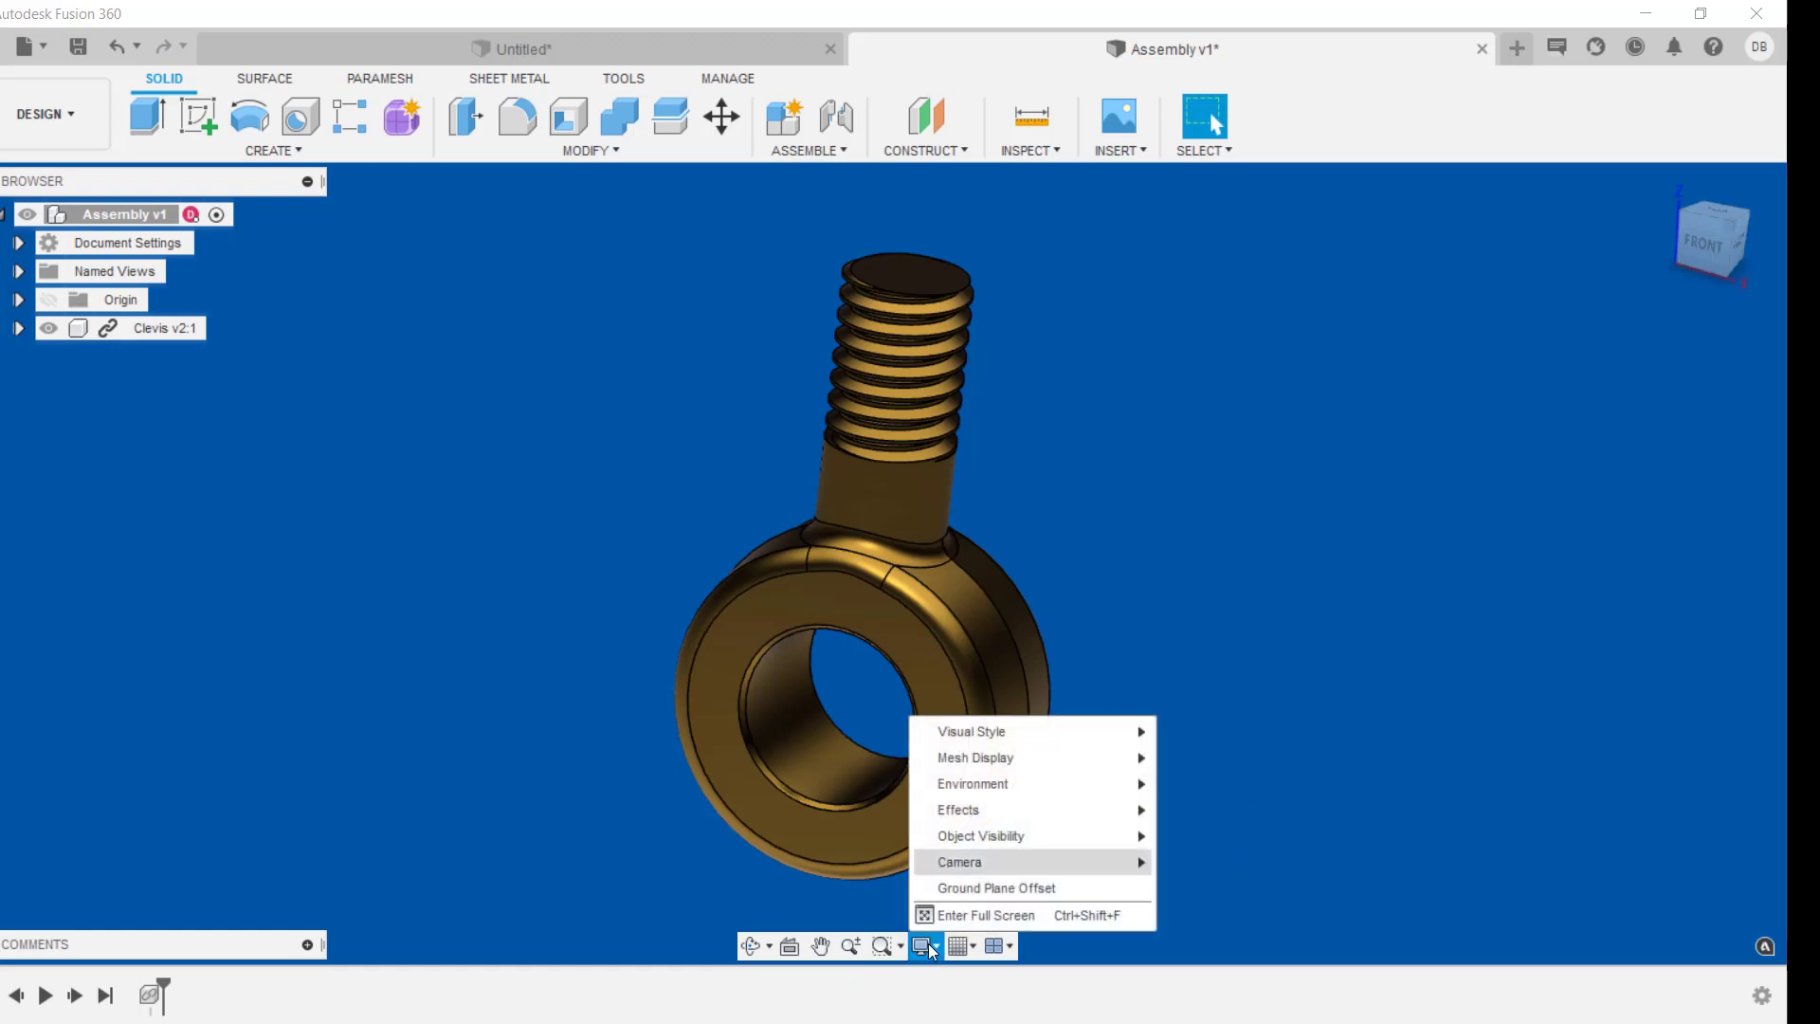
mouse_move(976, 784)
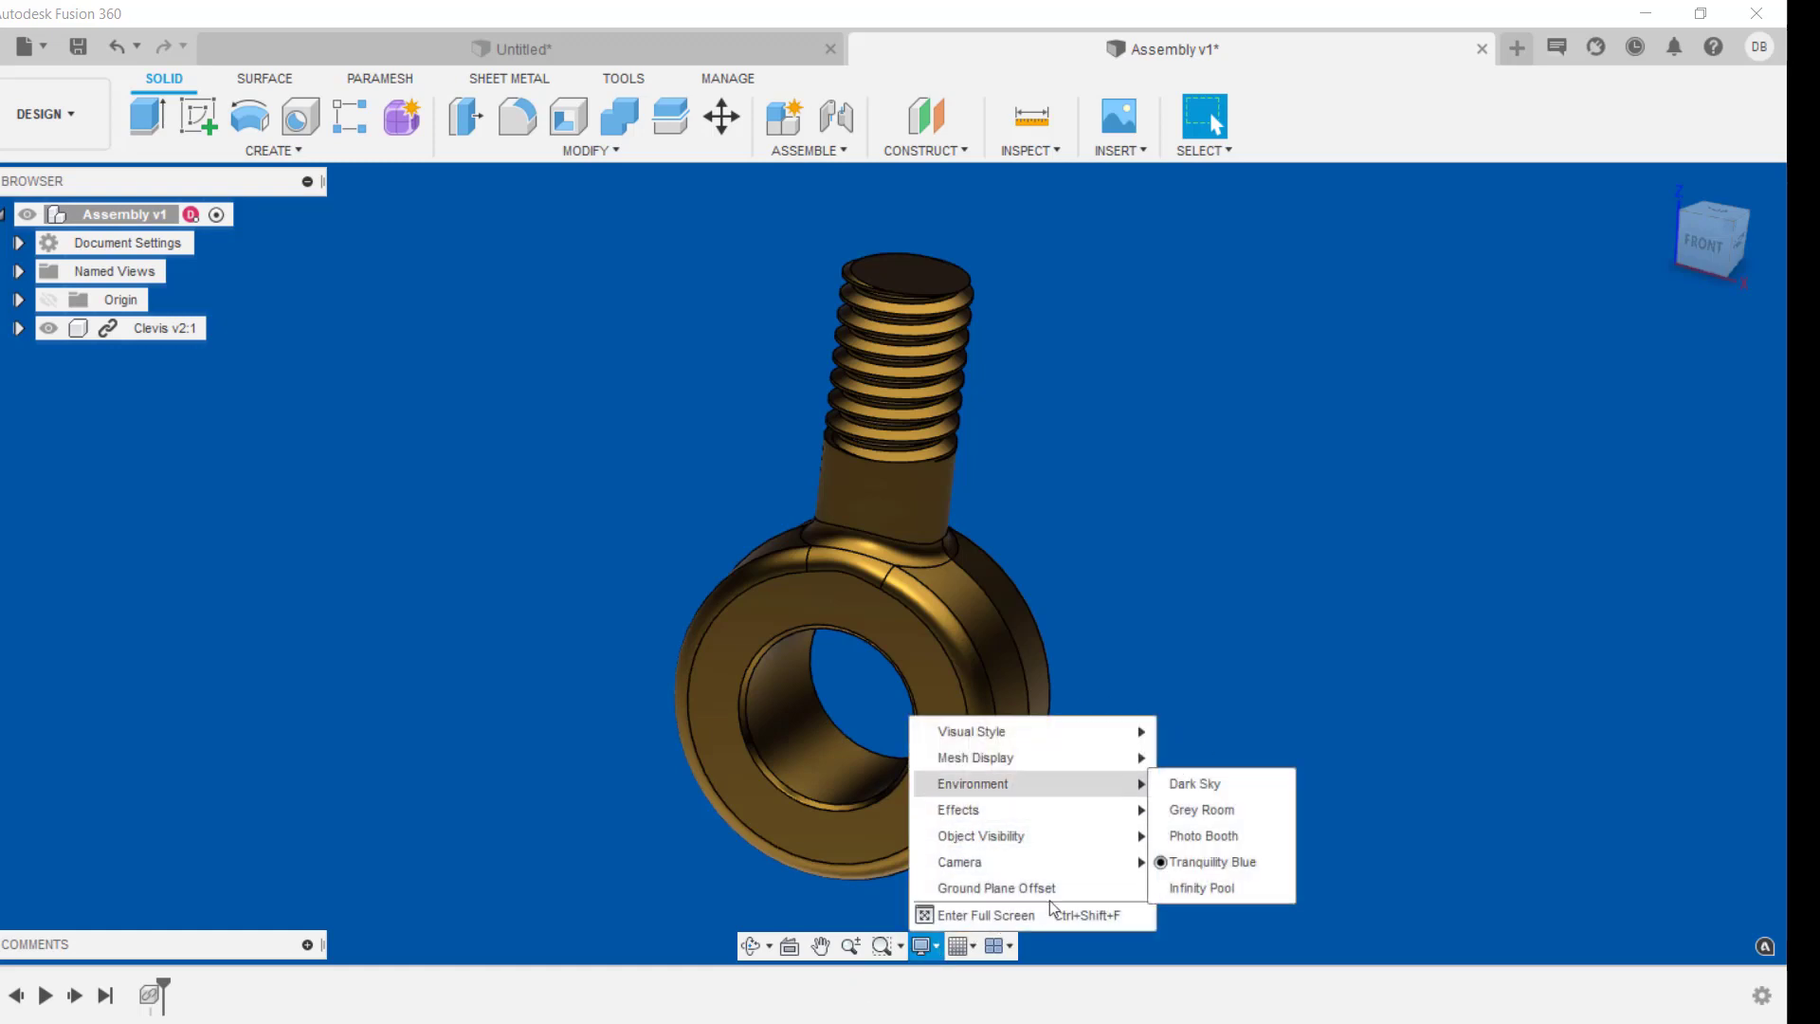
click(1250, 833)
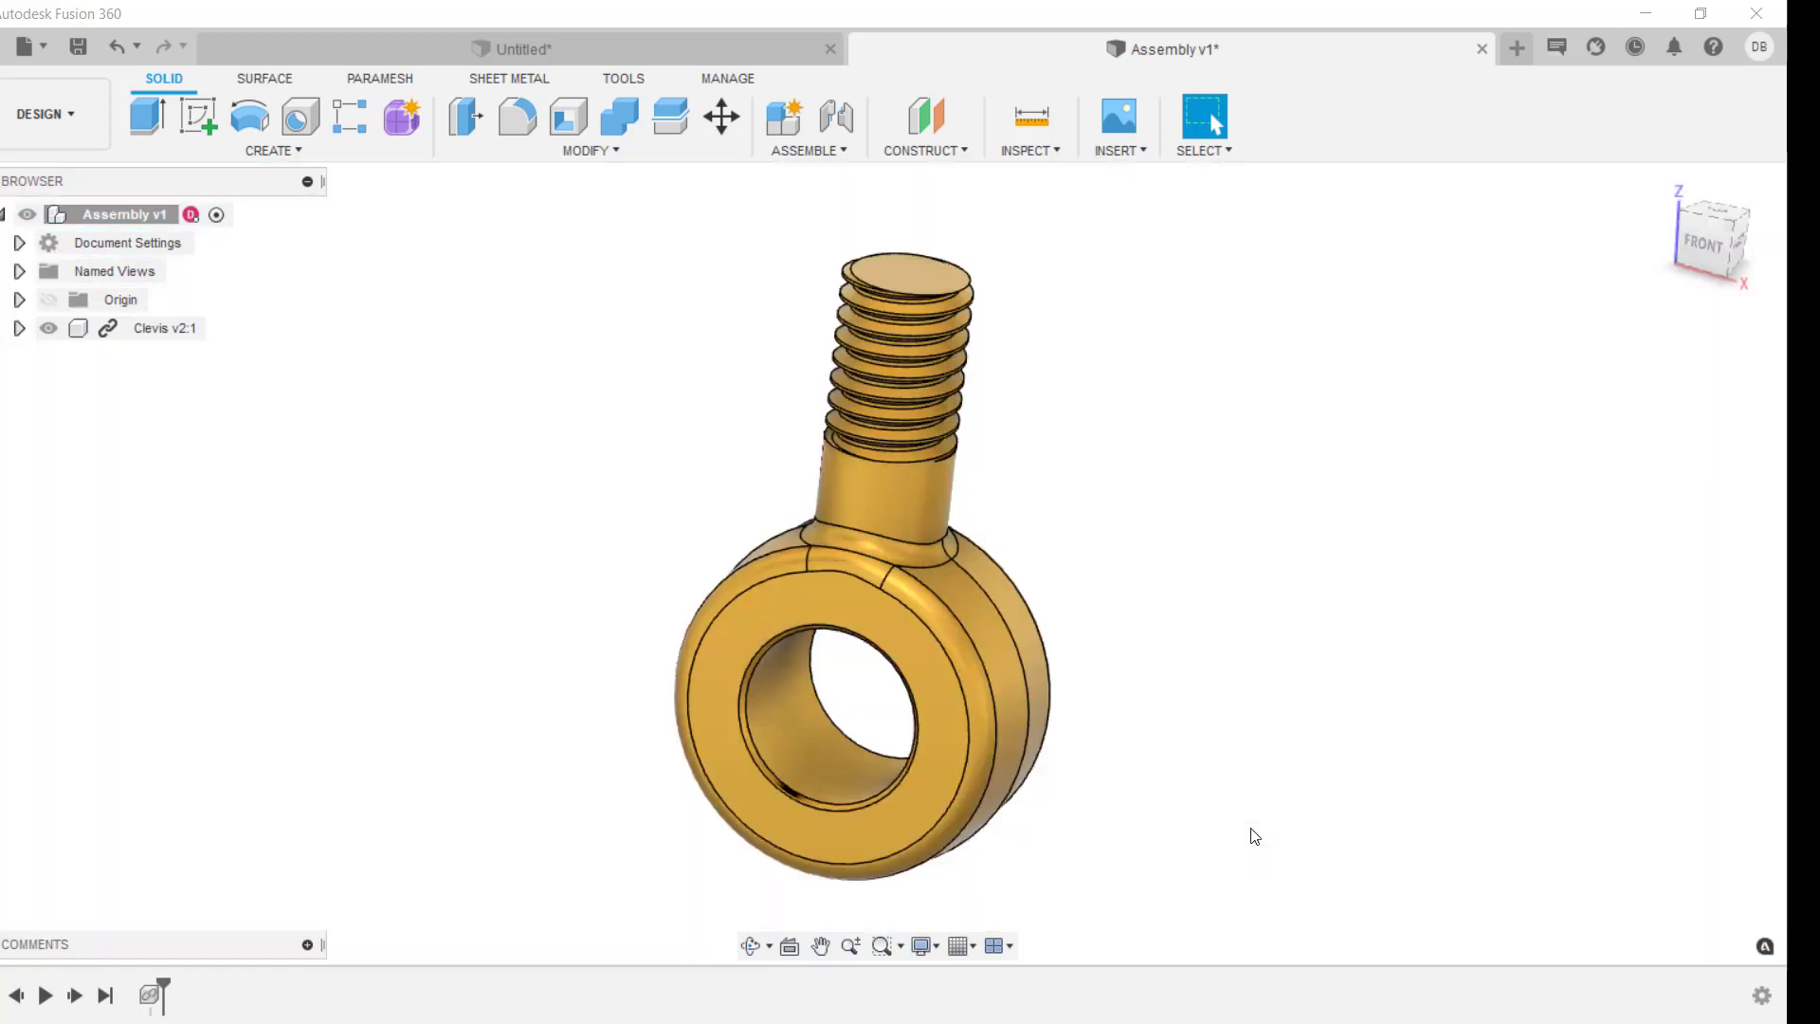